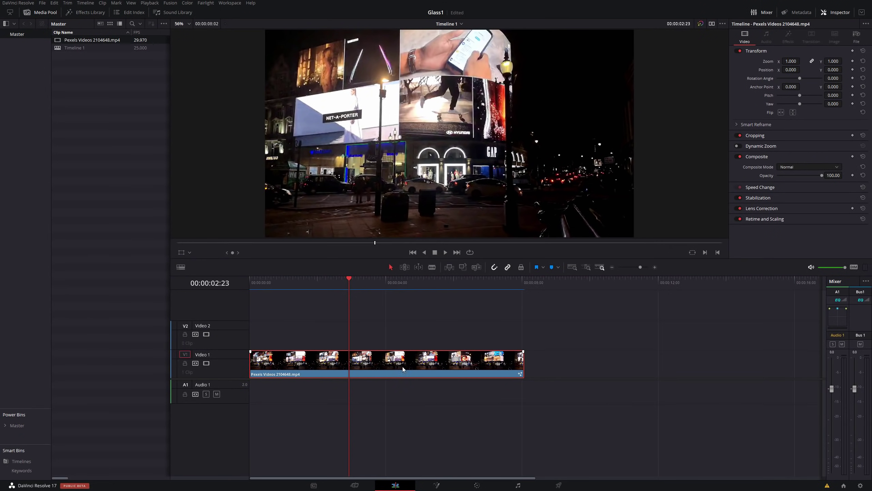
Step: Open the Pexels clip in the Fusion page and insert a Transform node between MediaIn1 and MediaOut1
key(space)
click(382, 291)
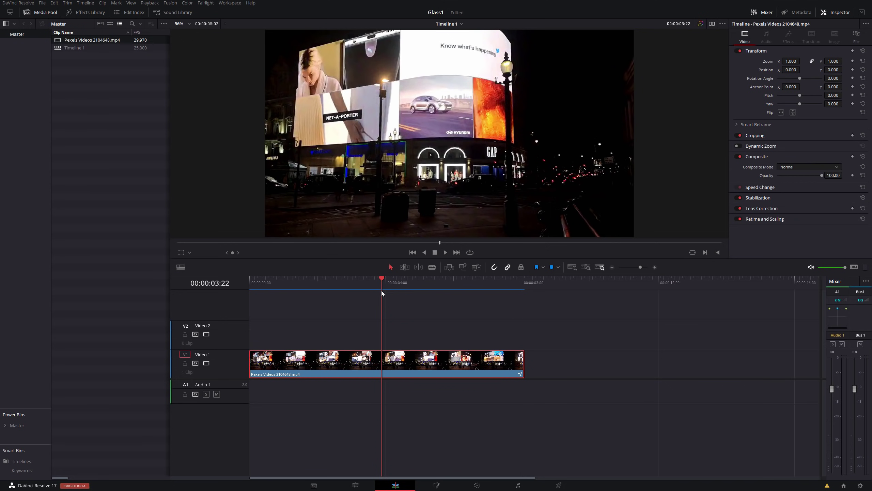
click(344, 320)
click(345, 362)
click(437, 485)
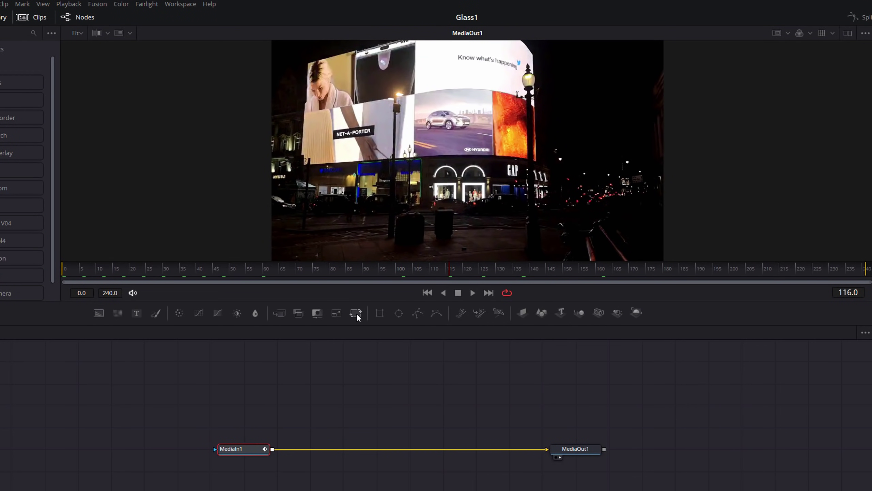
drag(357, 314, 405, 450)
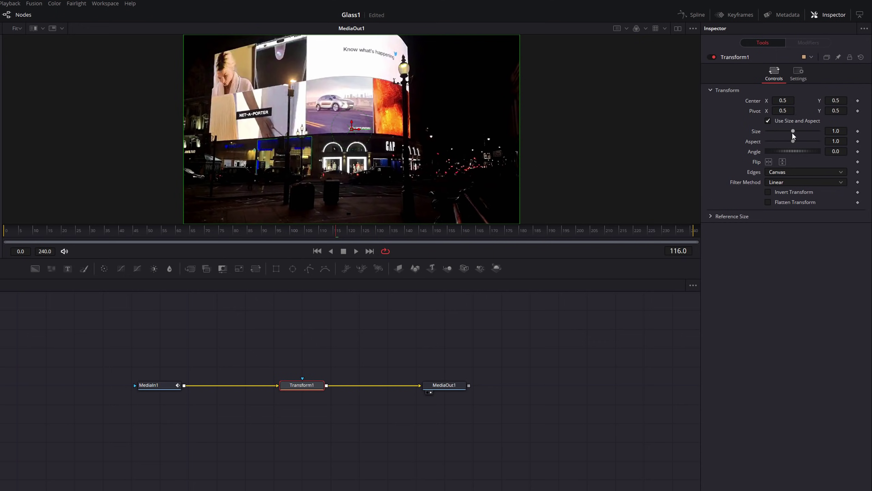
Step: Keyframe the Transform node's Size at 1.0 on frame 0
drag(792, 132, 794, 134)
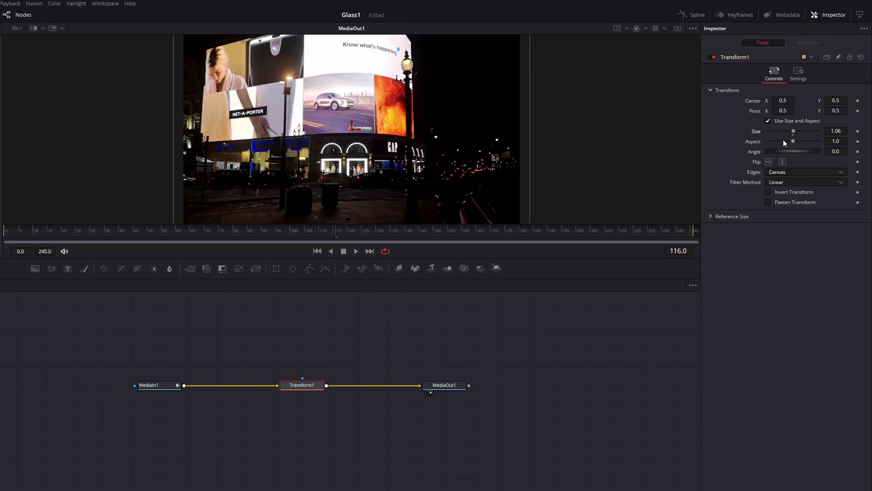
double_click(757, 131)
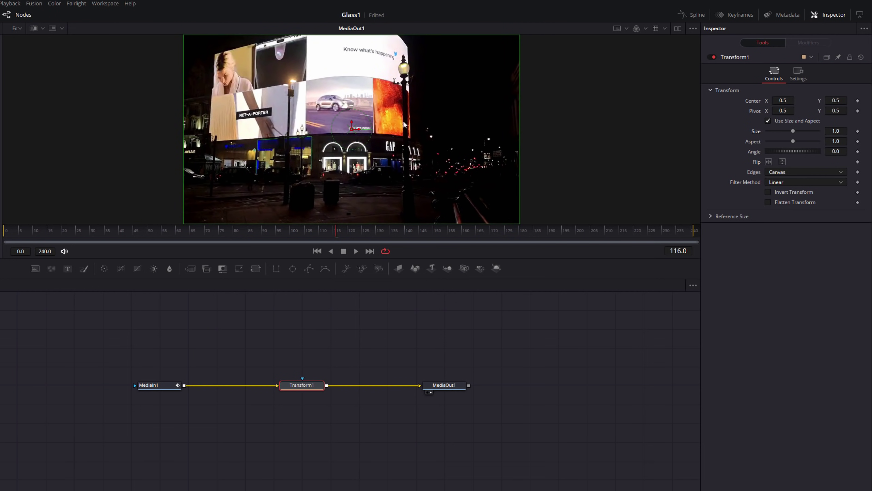
drag(310, 231, 5, 230)
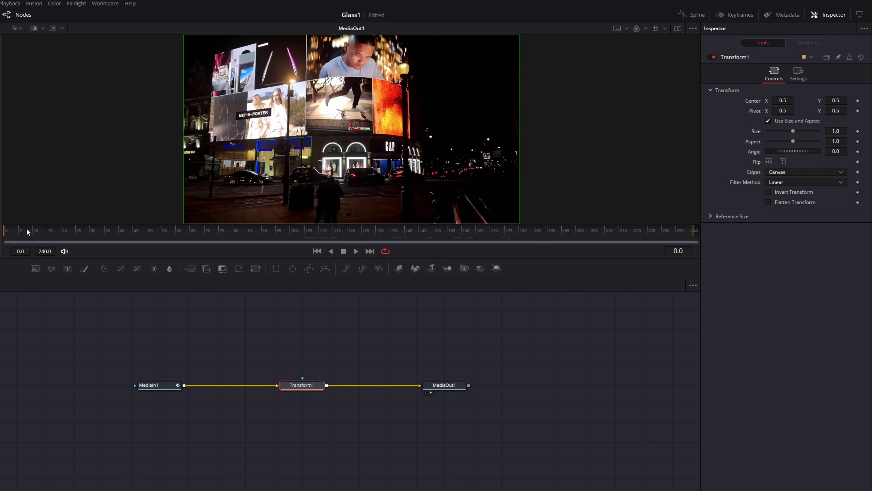
click(857, 131)
Step: Insert an Anim Curves modifier on the Transform's Size and show the modifier's controls
right_click(755, 131)
mouse_move(774, 185)
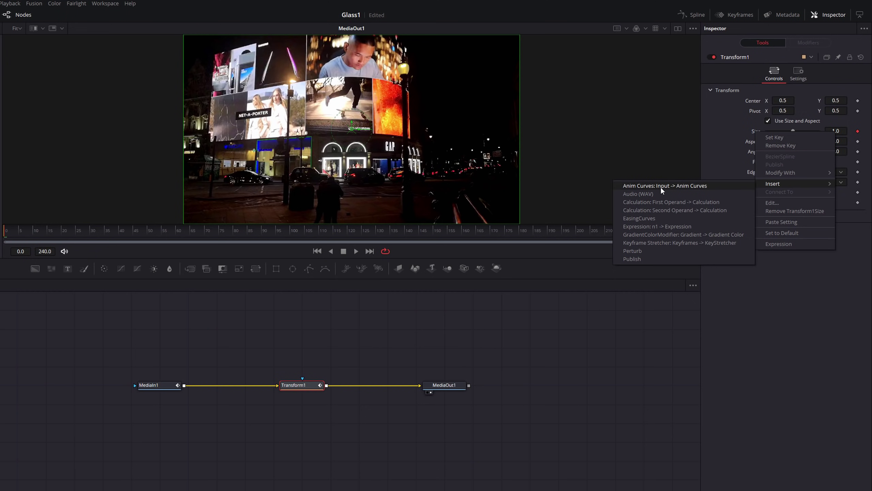
click(671, 188)
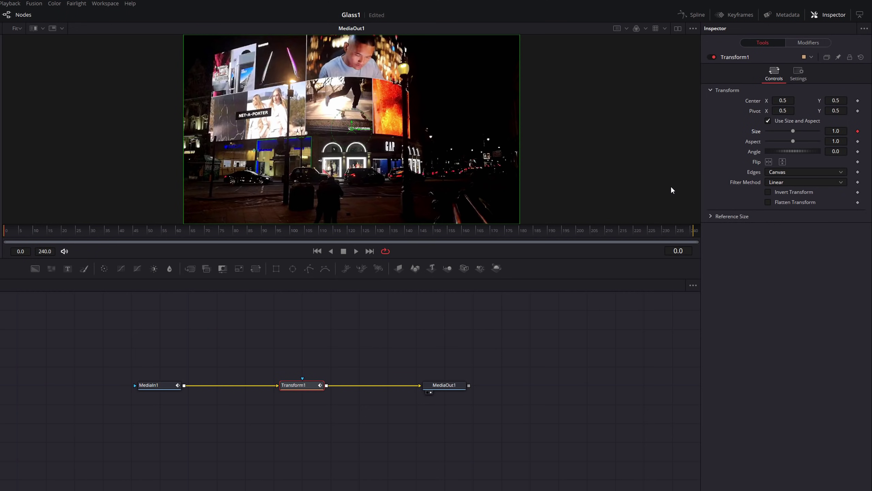
click(807, 43)
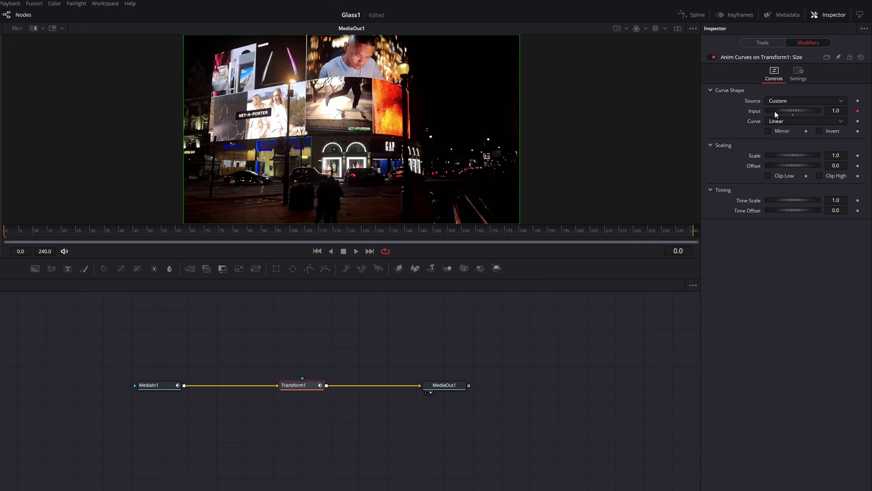
Step: Set the Anim Curves Input to 0 at frame 0
mouse_move(774, 110)
mouse_down()
mouse_move(828, 115)
mouse_move(730, 116)
mouse_move(802, 114)
mouse_move(776, 114)
mouse_move(786, 113)
mouse_up()
double_click(786, 112)
drag(34, 231, 4, 238)
click(834, 111)
text(0)
key(Return)
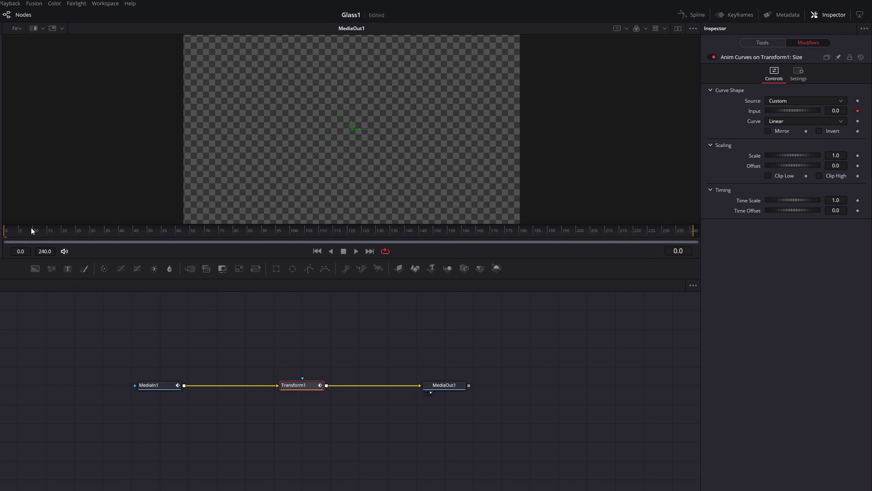
Step: Save the project and keyframe the Anim Curves Input at 1.0 on frame 50
drag(24, 233, 74, 236)
key(ctrl+s)
drag(76, 236, 150, 237)
click(835, 110)
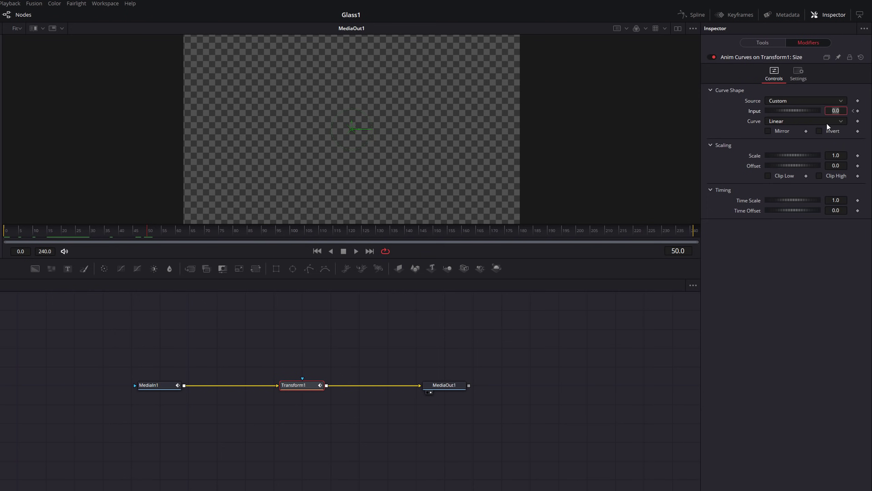
key(Return)
Step: Play the linear size animation from the start to check the growth of the clip
key(Home)
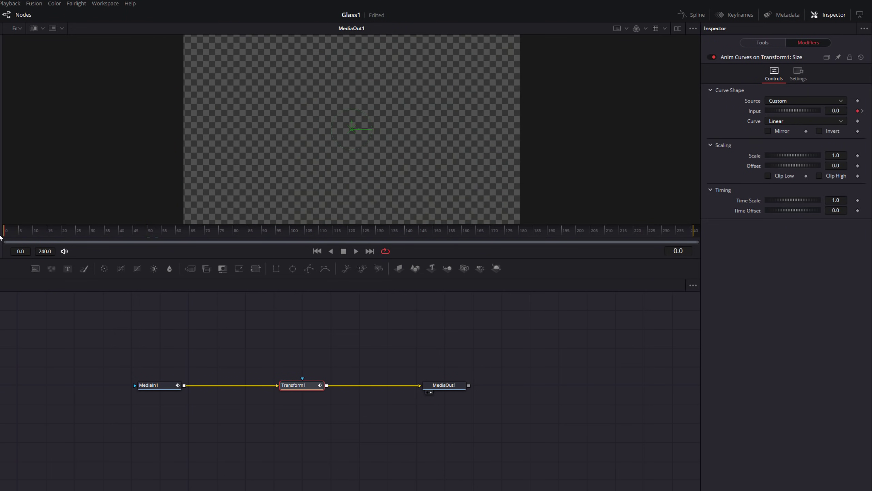
key(space)
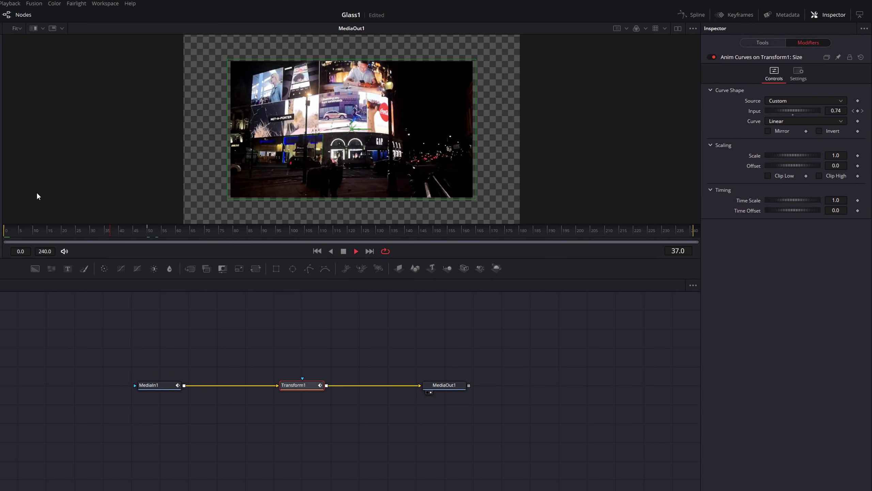
drag(81, 228, 27, 230)
key(space)
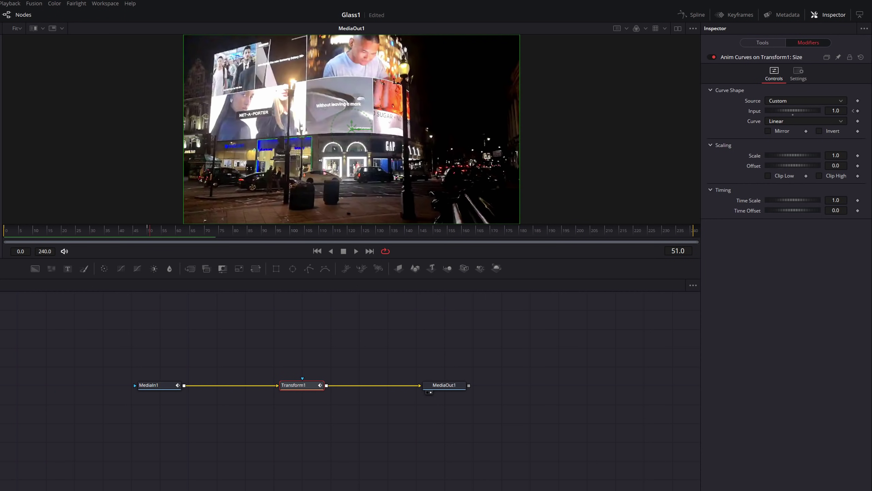
Step: Change the modifier's Curve to Easing and set its In easing to Expo
click(781, 122)
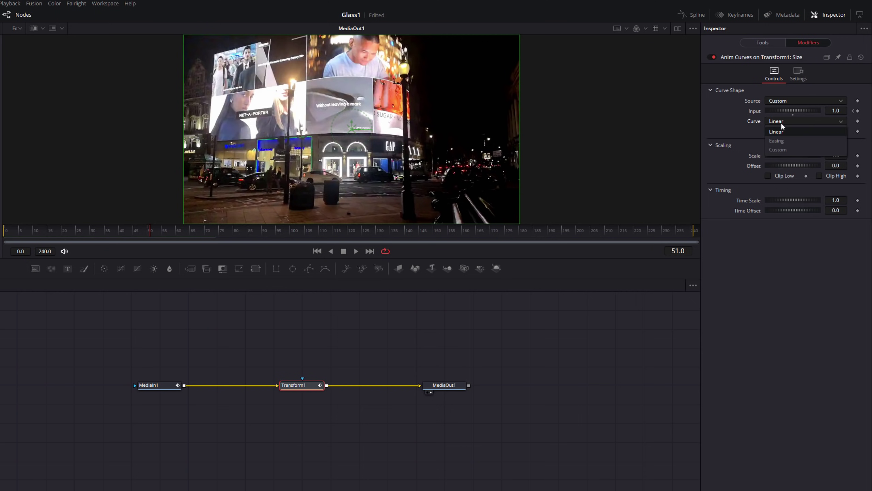
click(779, 141)
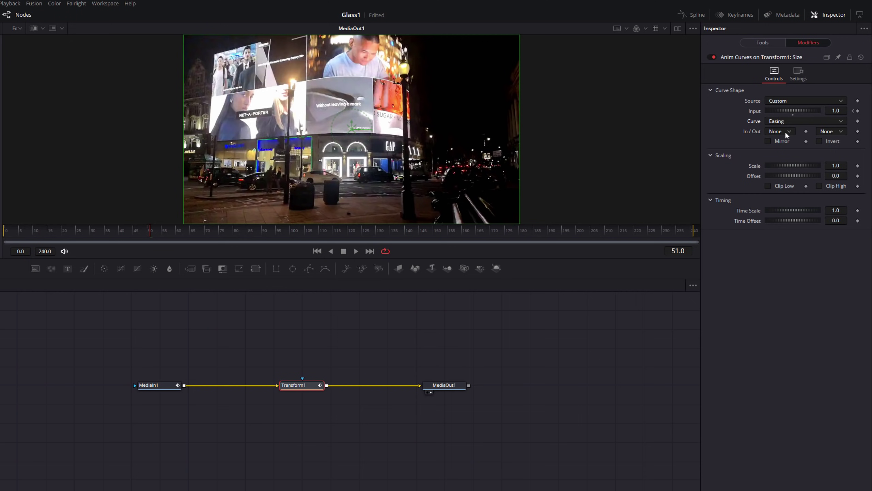
click(784, 133)
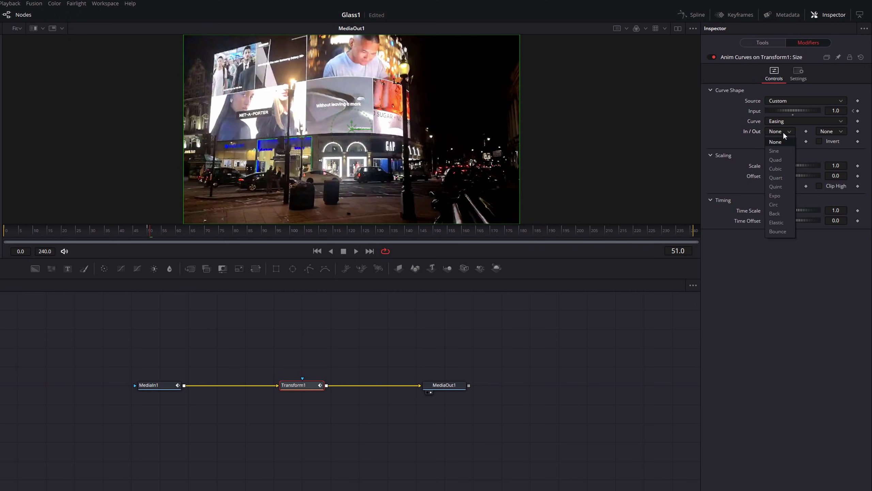
click(778, 196)
Step: Play the animation from the start to check the Expo easing
key(Home)
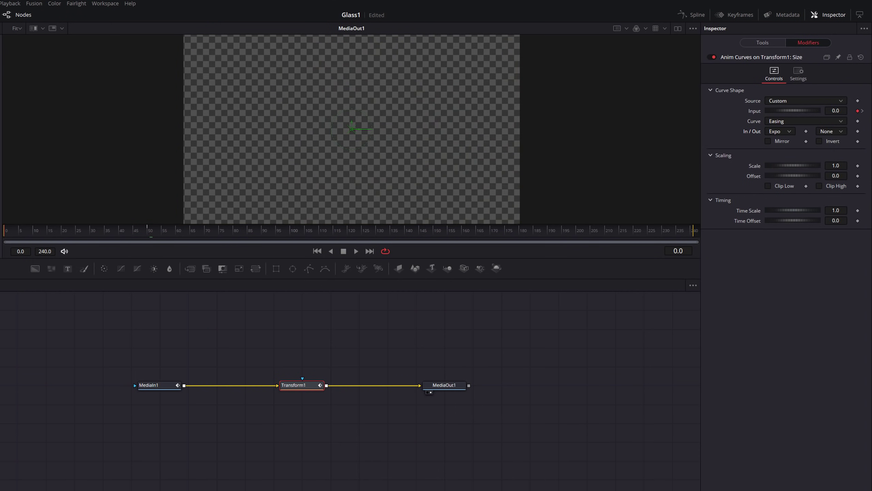
key(space)
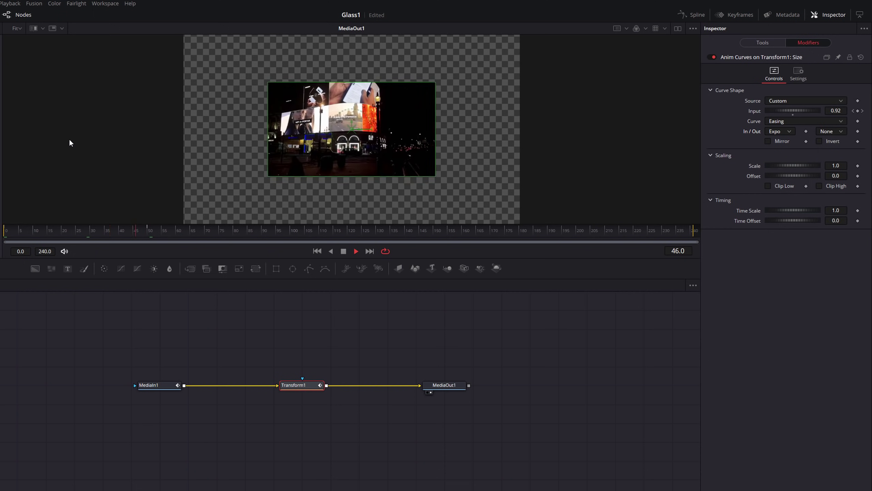
key(Home)
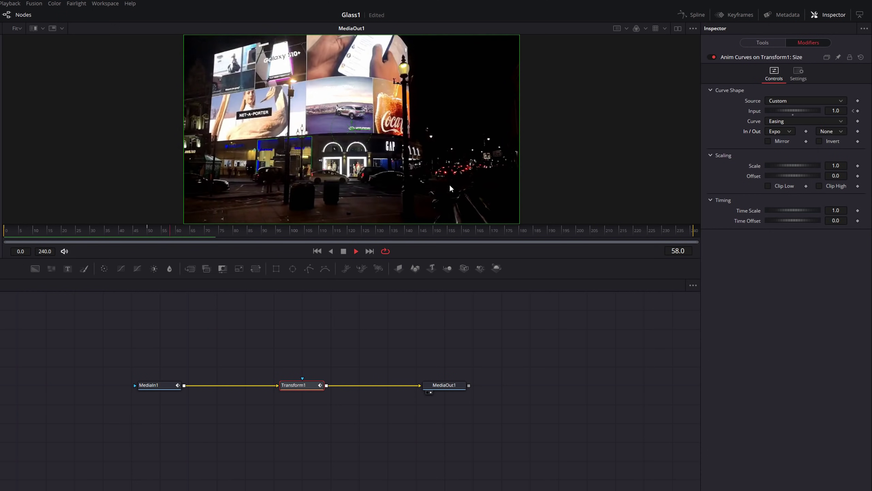
key(space)
Step: Set both the In and Out easing of the size curve to Back
click(780, 132)
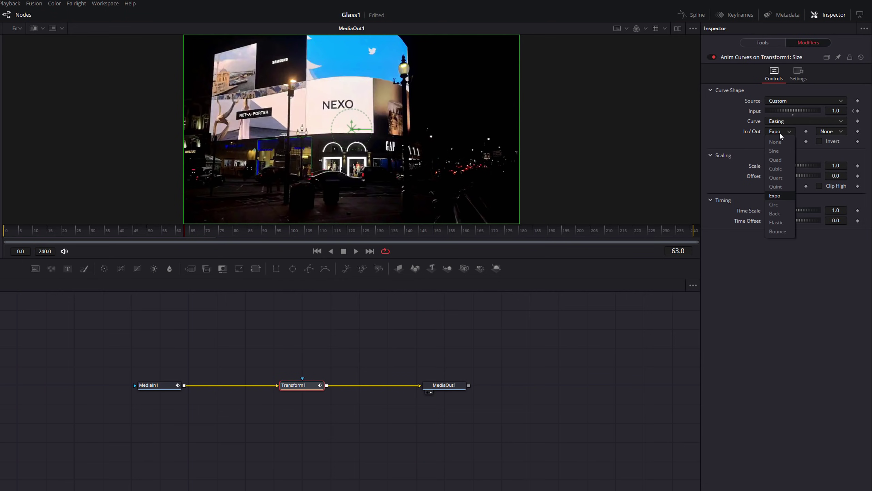
click(779, 212)
click(839, 132)
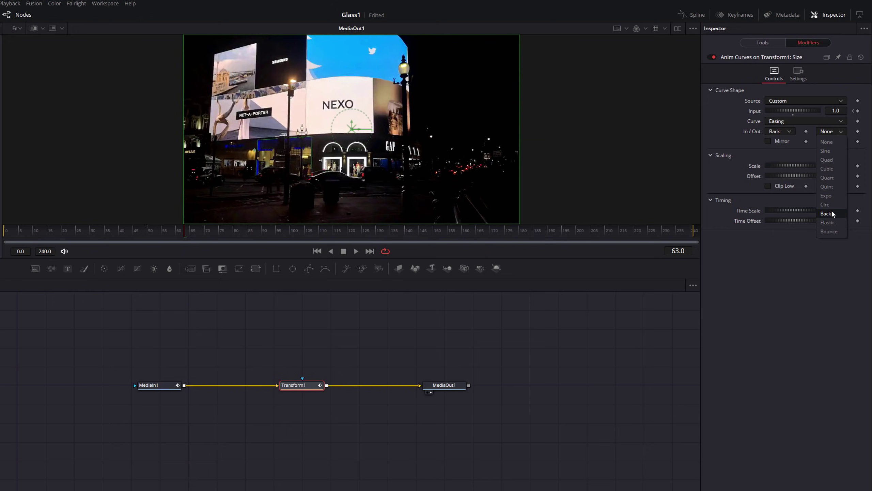
click(827, 213)
Step: Play and scrub through the clip to examine how the Back easing affects the size
drag(247, 240, 10, 215)
key(space)
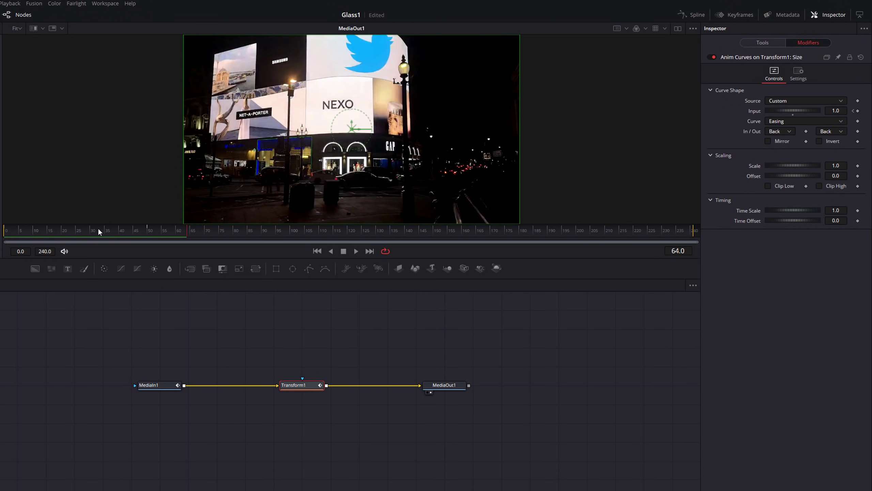
click(8, 230)
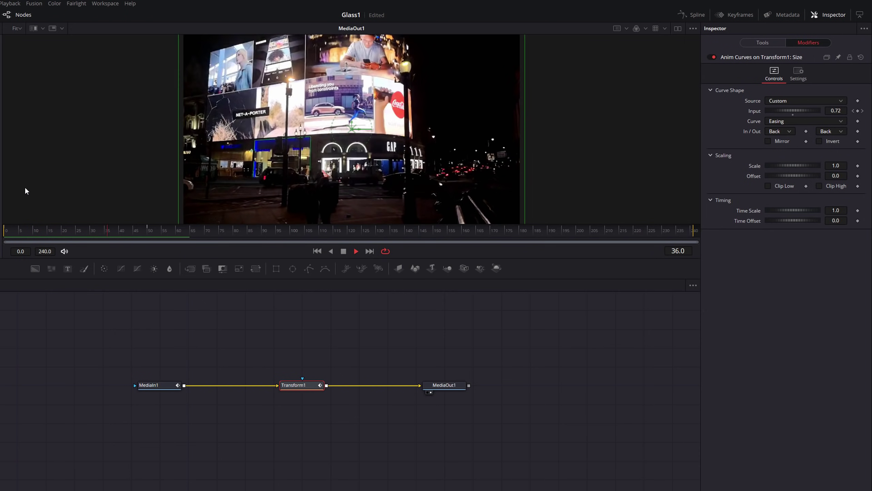
key(space)
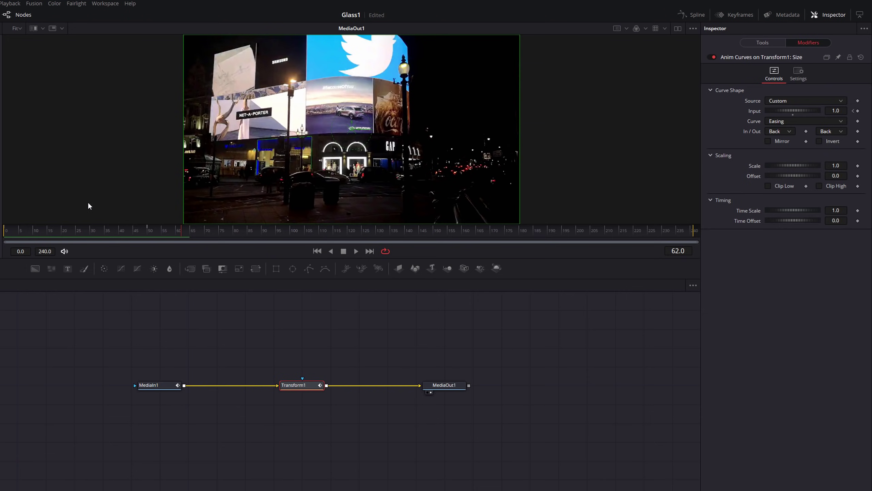
click(101, 234)
key(space)
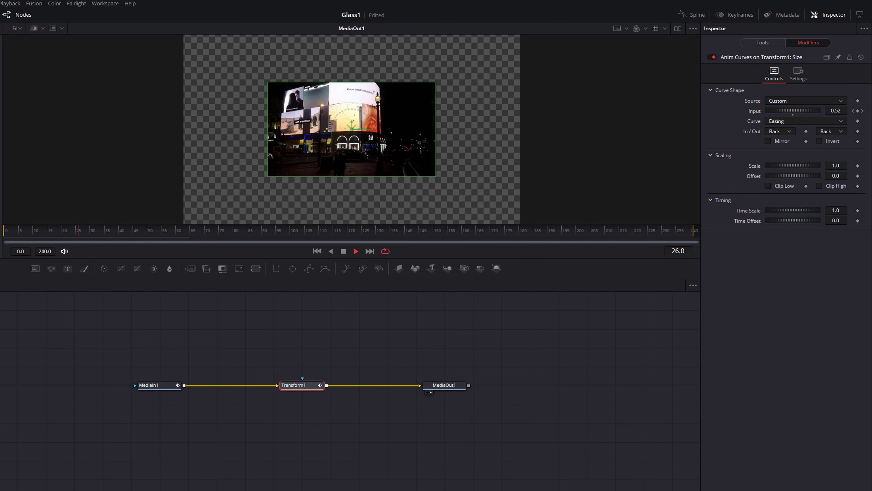
drag(407, 232, 579, 230)
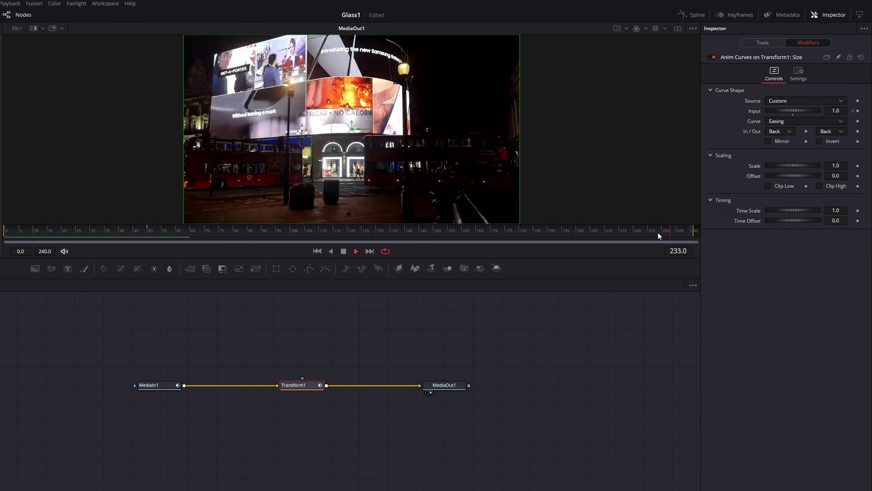
click(270, 231)
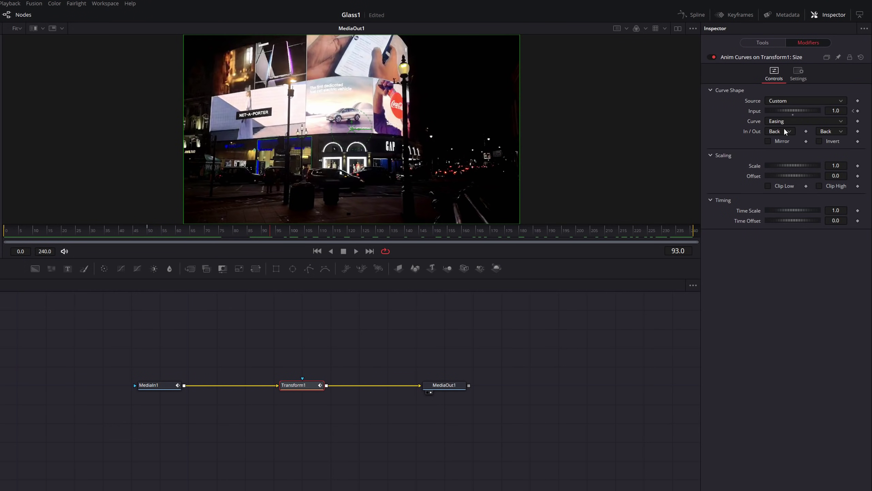
Step: Enable Mirror on the size curve and preview the animation from frame 0
click(768, 141)
click(4, 234)
key(space)
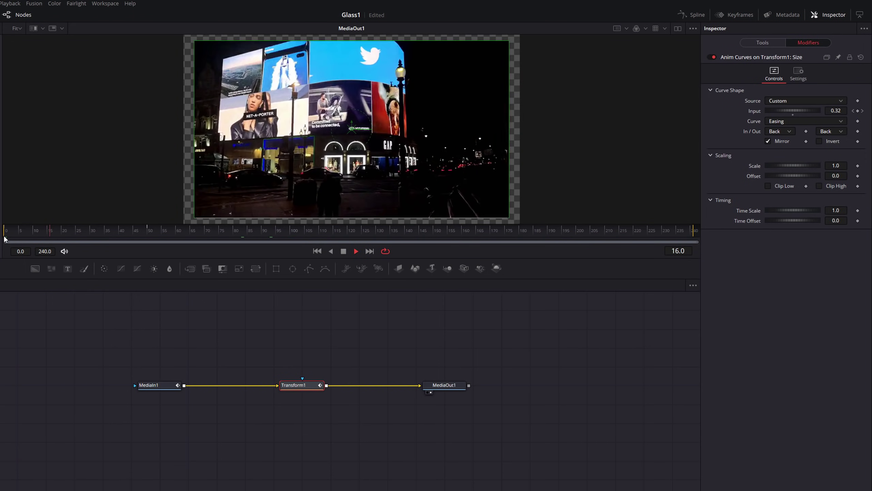
key(space)
key(space)
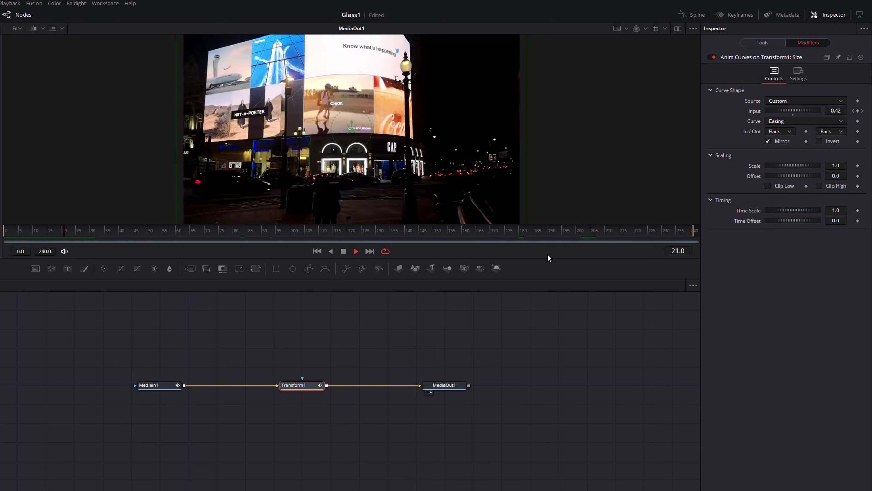
key(space)
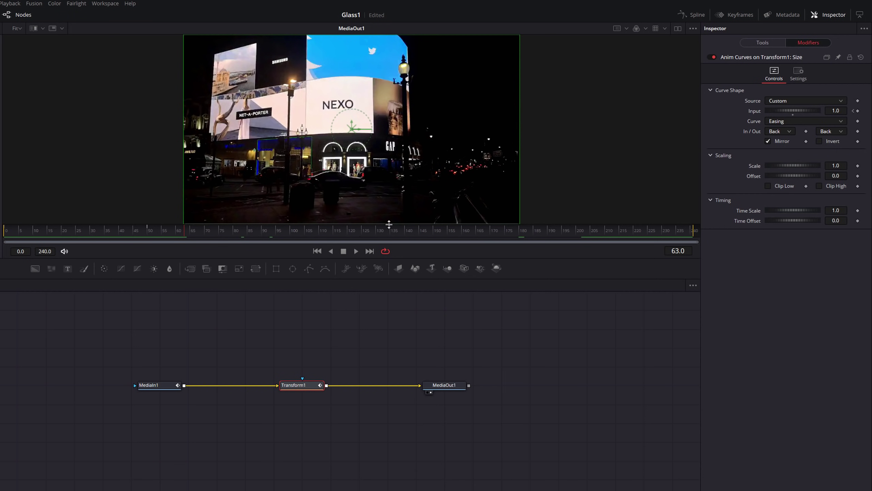
Step: Replay the mirrored Back animation from the start to examine its motion
drag(156, 232, 24, 216)
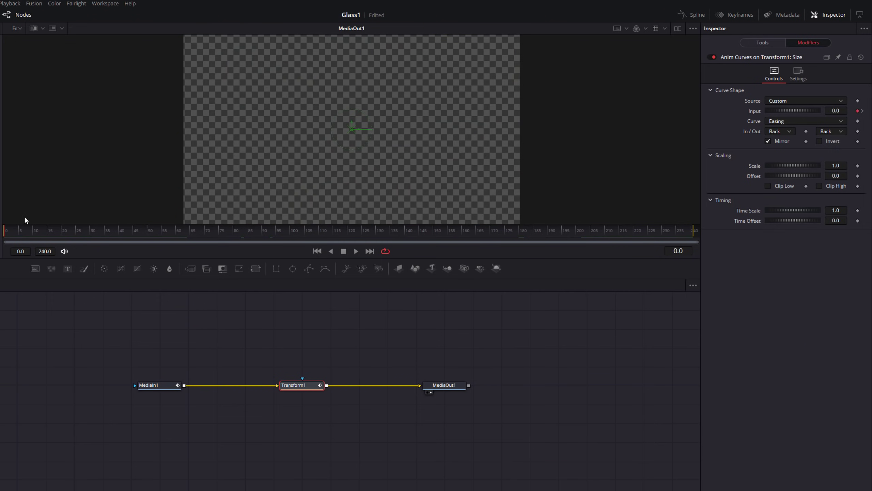
key(space)
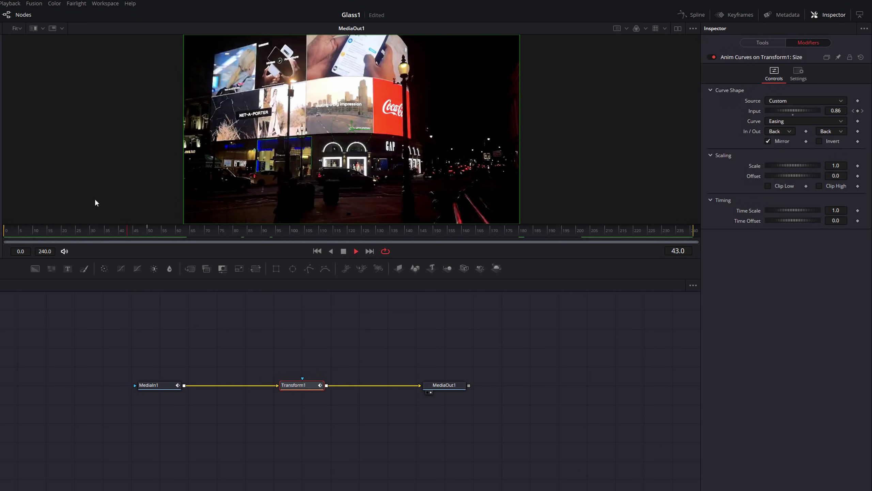
key(space)
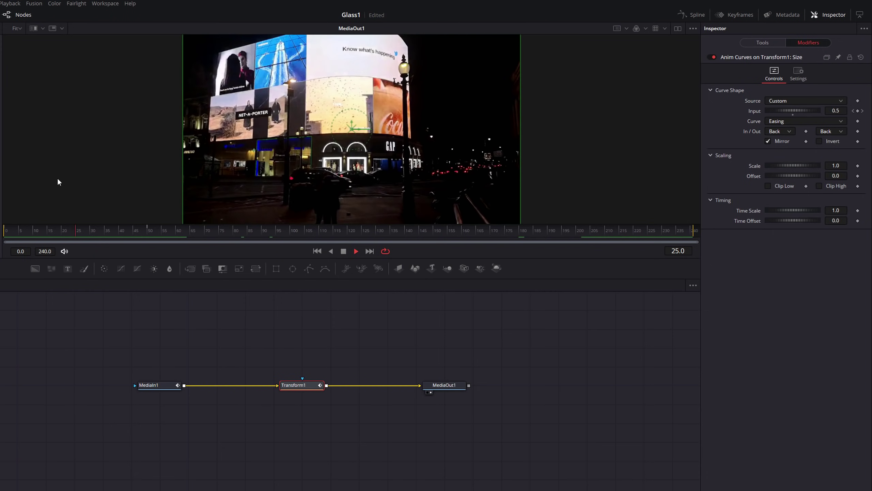
key(space)
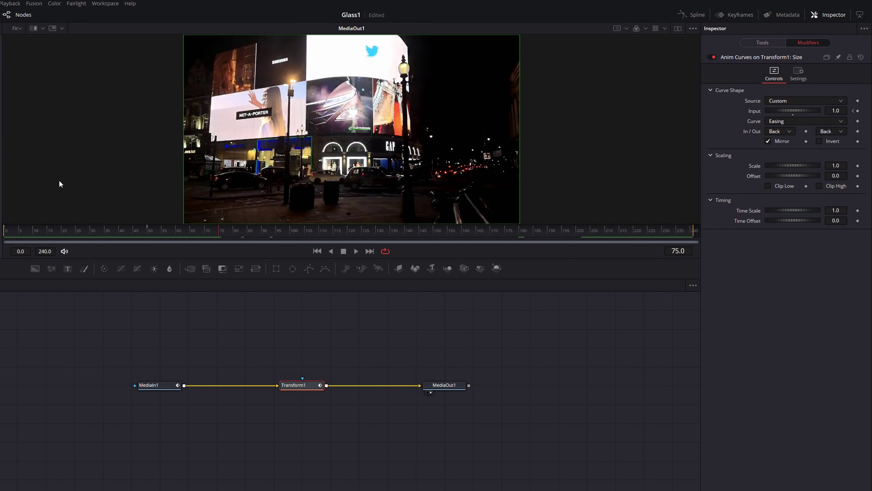
Step: Replay the mirrored size animation twice from frame 0 and save the project
drag(129, 232, 4, 233)
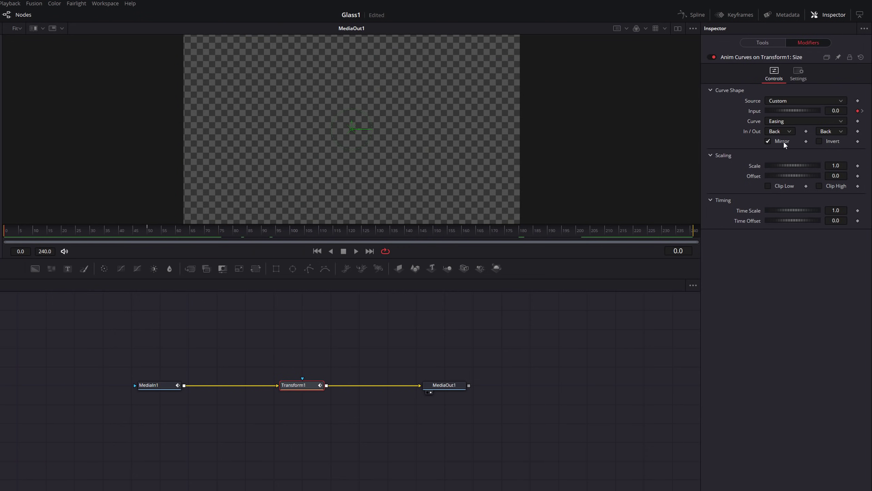
key(space)
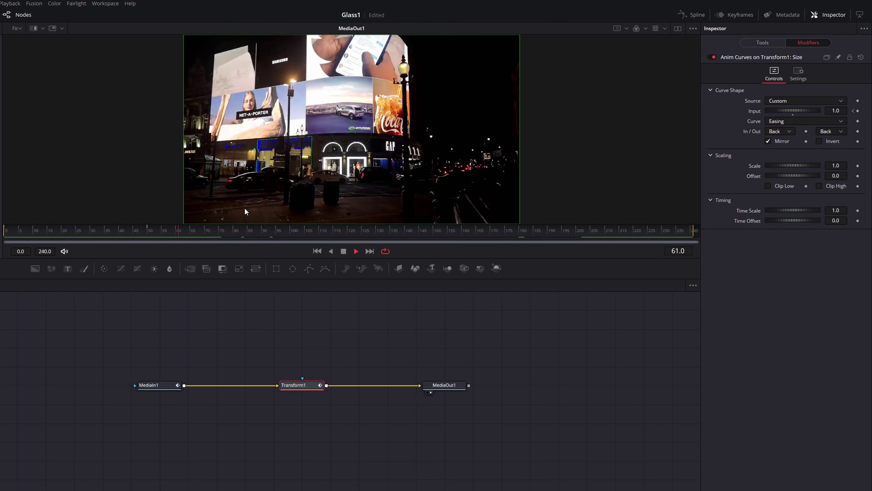
drag(121, 236, 5, 231)
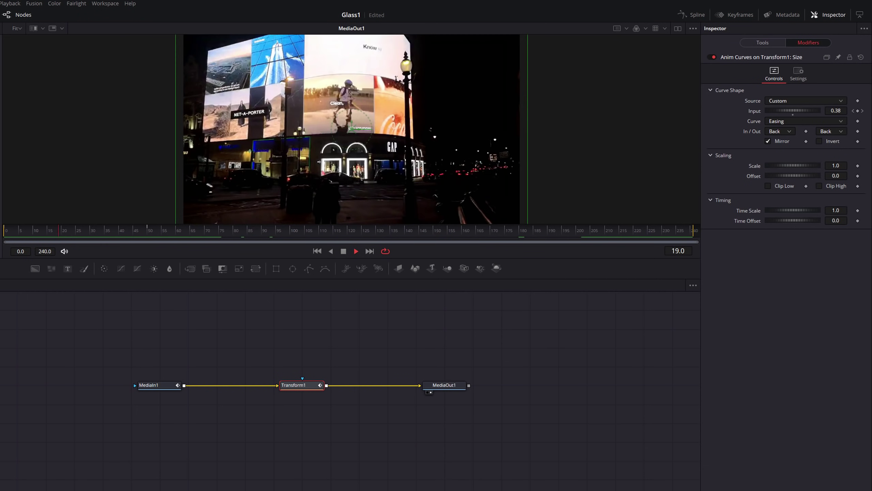
key(space)
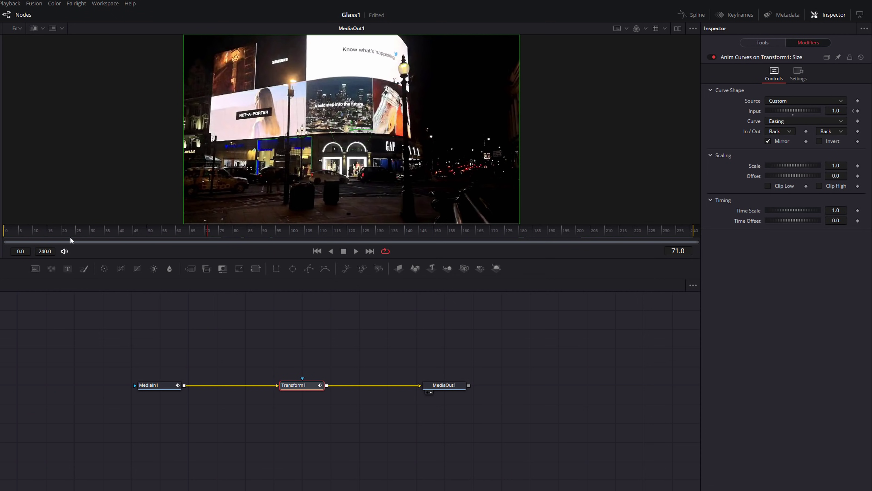
key(ctrl+s)
Step: Set the size curve's scaling Offset to 1.0 and preview the animation from frame 0
click(844, 177)
text(1)
key(Return)
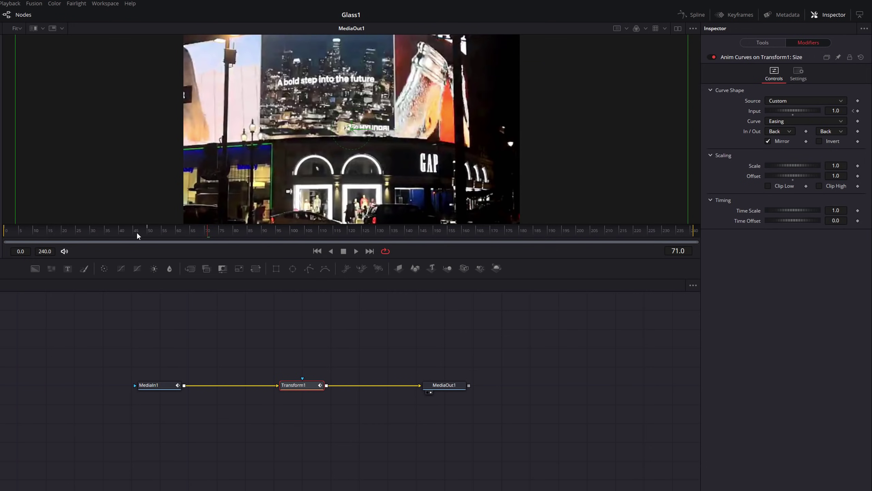
drag(137, 232, 1, 236)
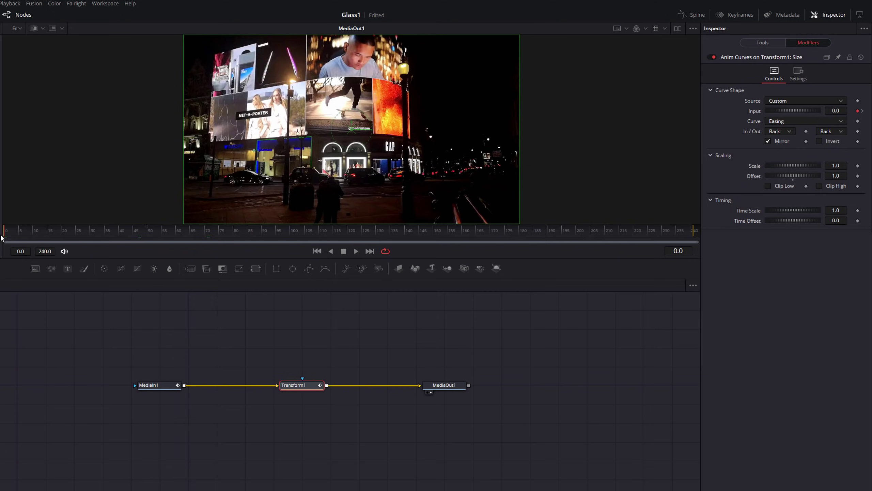
key(space)
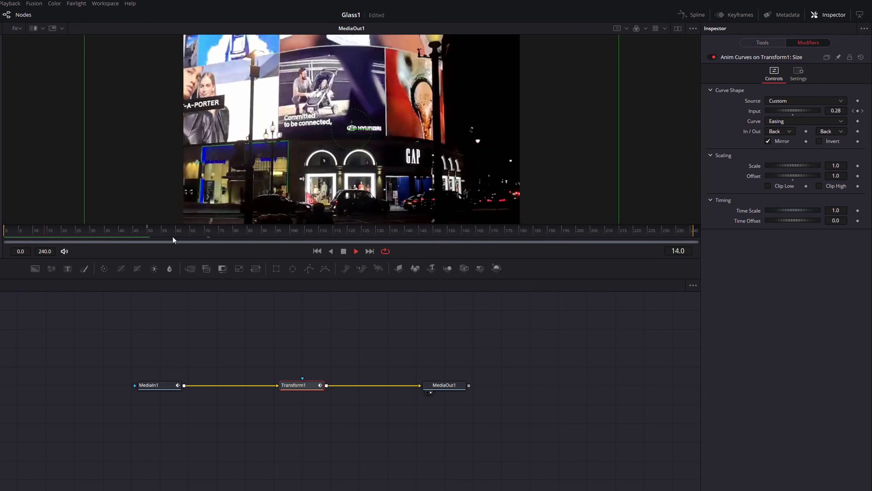
key(space)
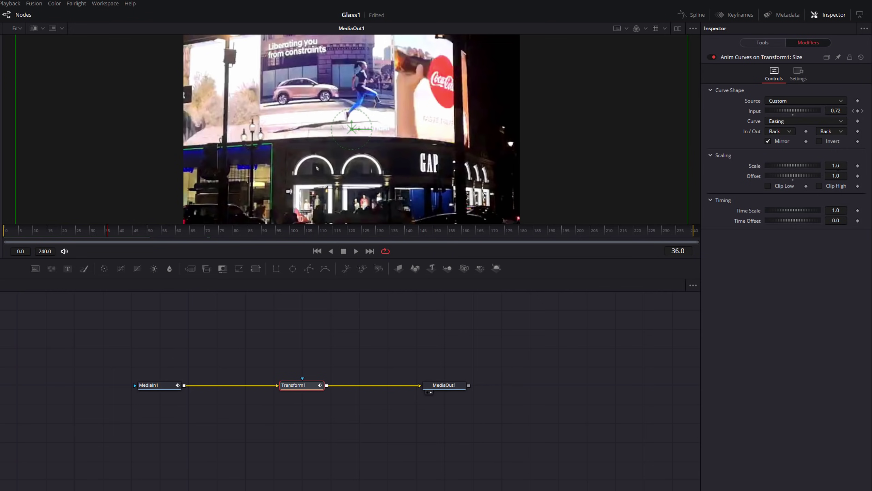
Step: Reduce the size curve's Scale to 0.3 and play the clip from the start to check the zoom
click(830, 165)
text(0.3)
key(Tab)
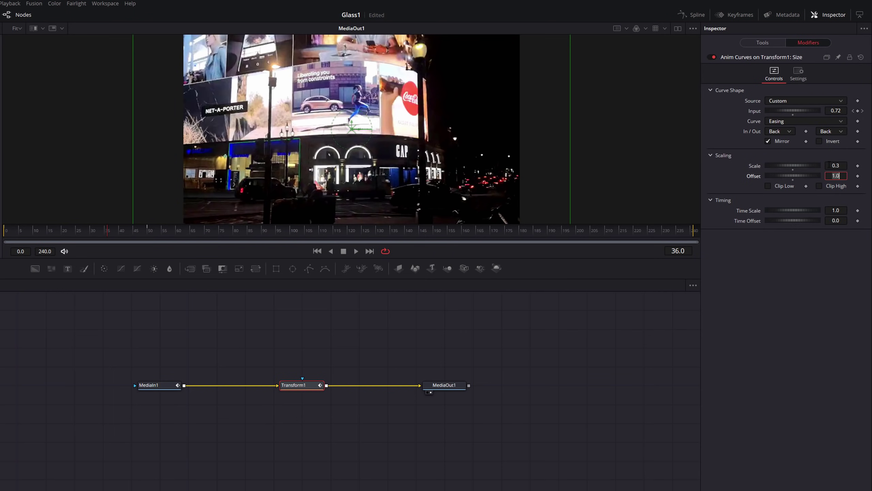
click(1, 229)
key(space)
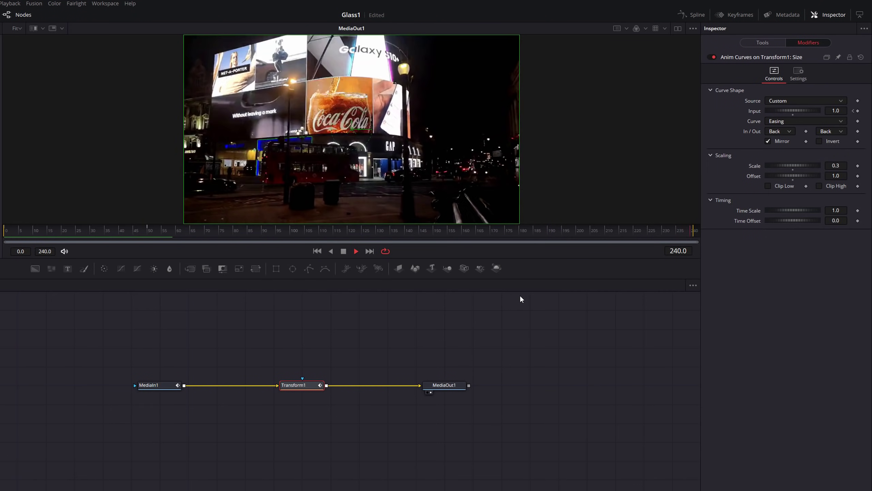
key(space)
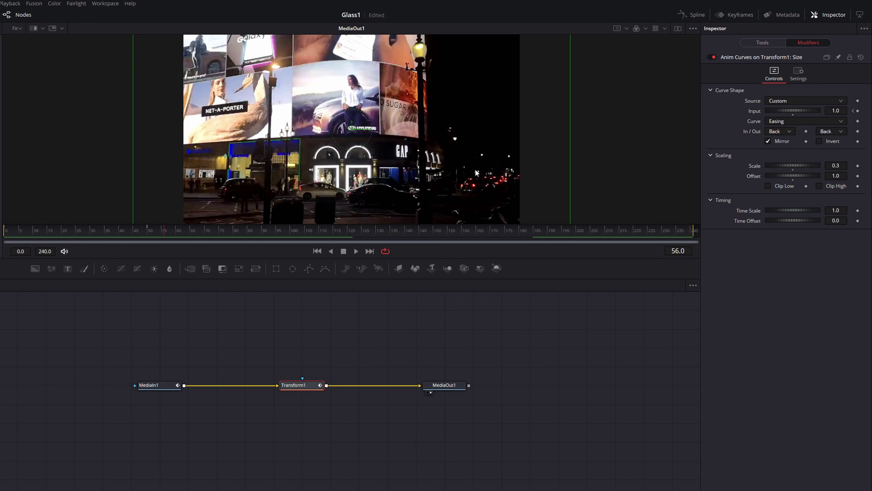
Step: Create a macro named DunnaZoom from the Transform1 node and mark its Pivot control for export
right_click(296, 386)
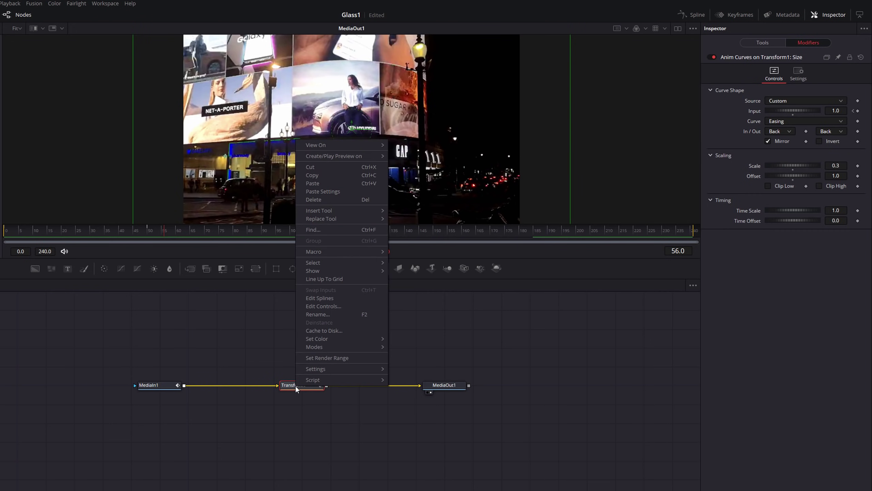
mouse_move(371, 253)
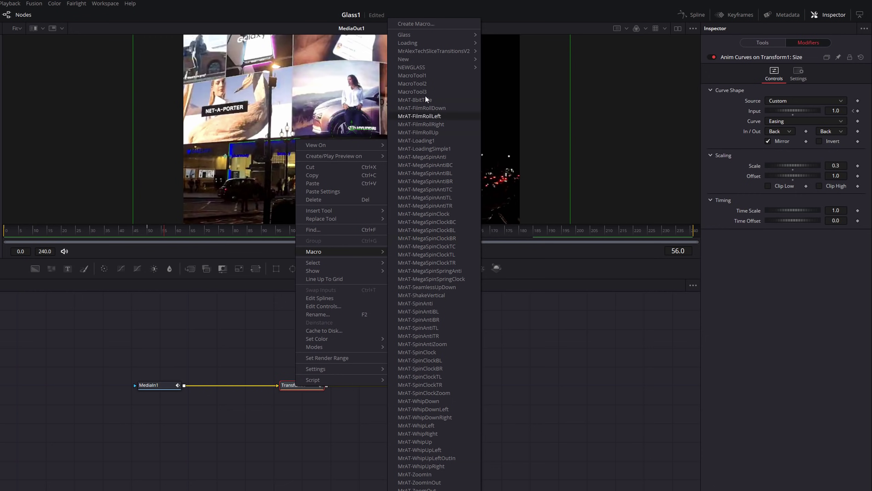
click(421, 23)
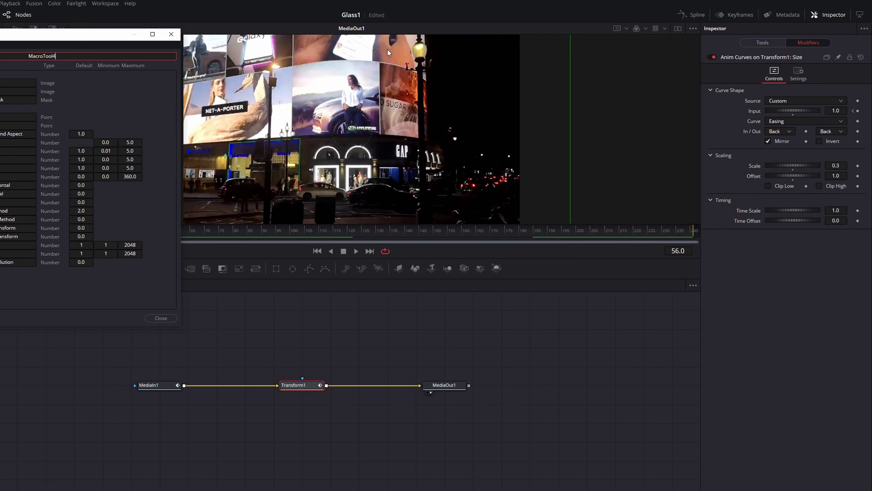
drag(29, 41, 310, 53)
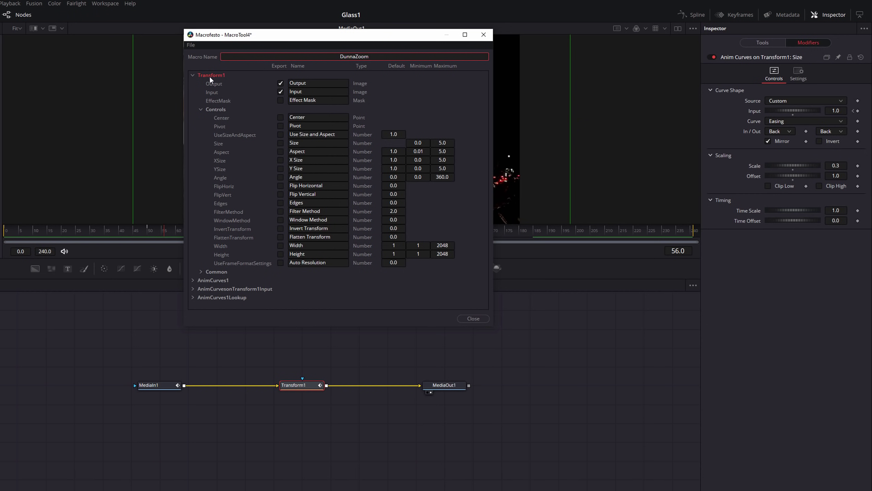
click(281, 126)
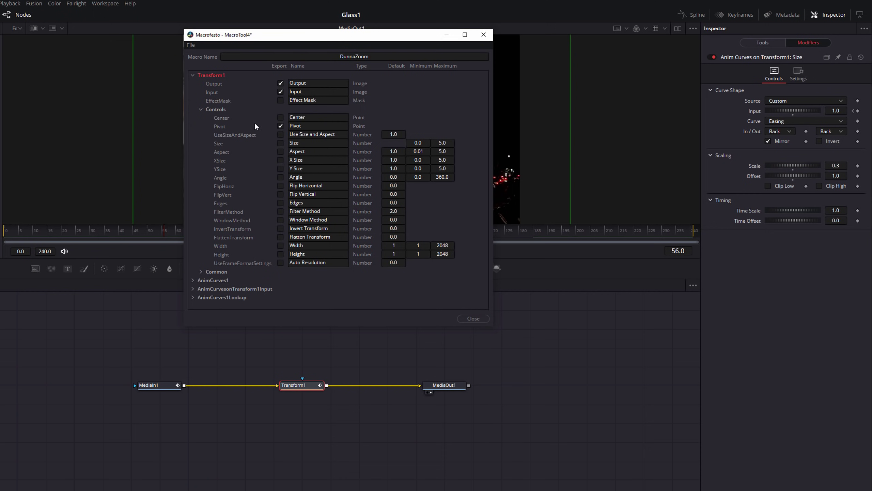
Step: Mark AnimCurves1's EaseIn, EaseOut and Scale controls for export in the macro, shortening the EaseIn name to In
click(192, 75)
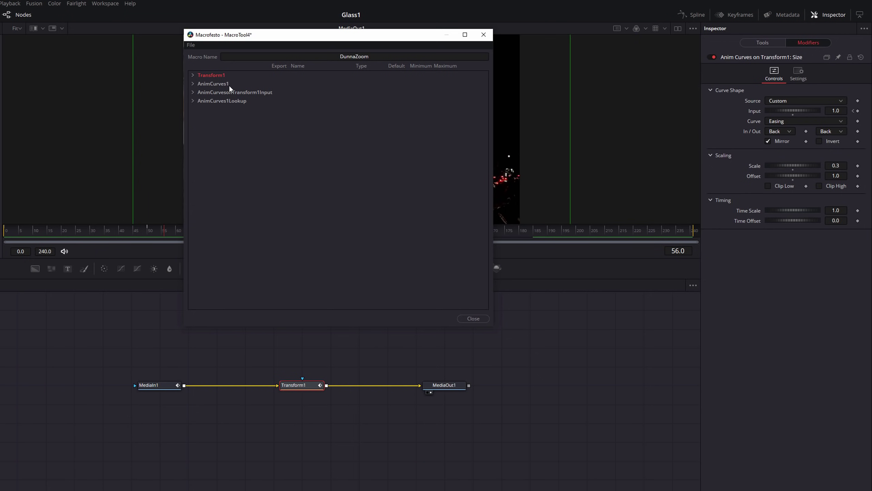
click(192, 83)
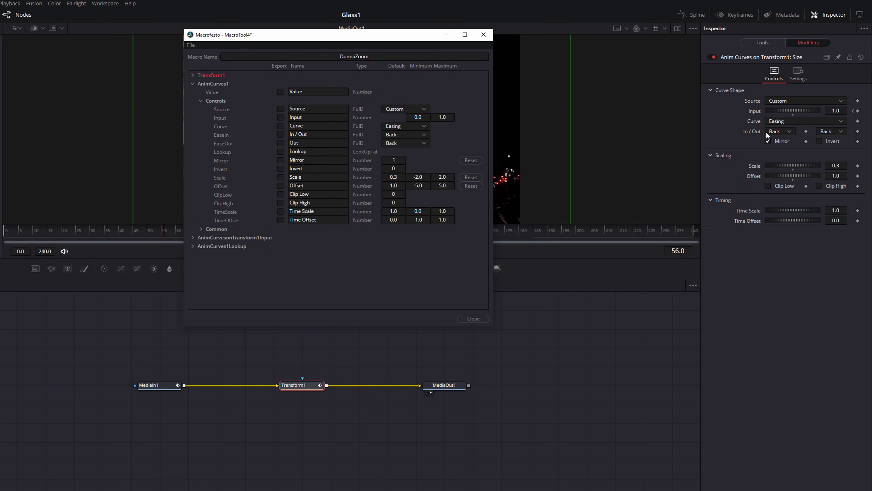
click(280, 134)
click(295, 134)
key(Delete)
key(Delete)
key(Delete)
key(Delete)
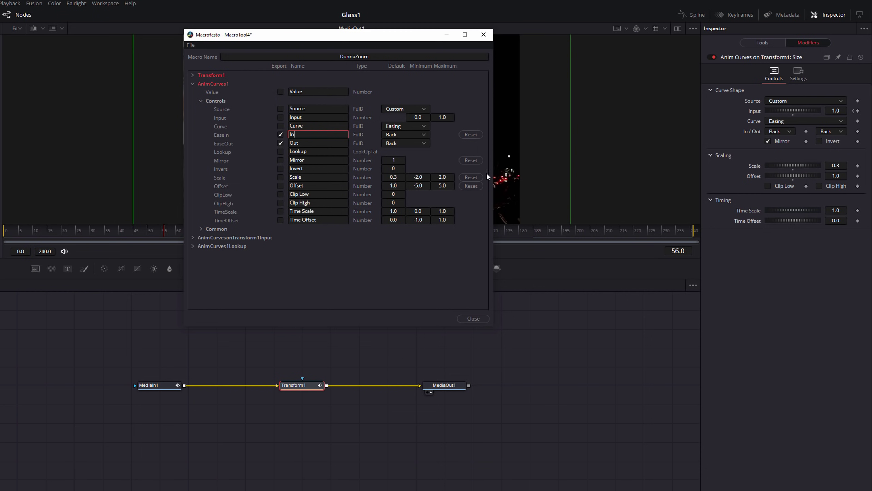
click(280, 178)
Step: Save the macro to the Desktop as DunnaZoom.setting and close the macro editor
click(193, 45)
click(203, 77)
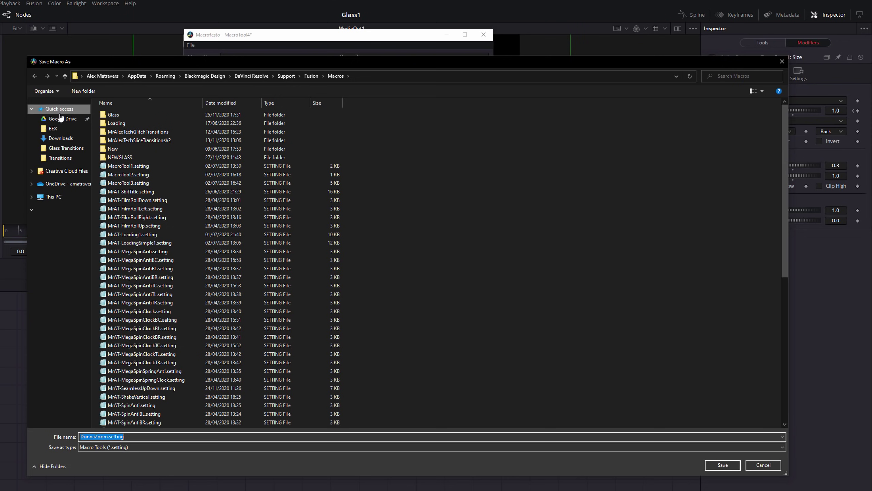
click(53, 197)
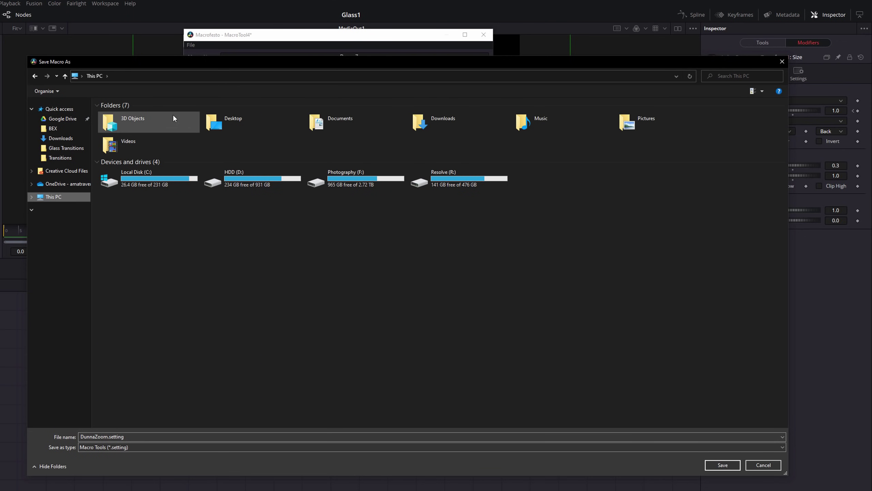
double_click(244, 122)
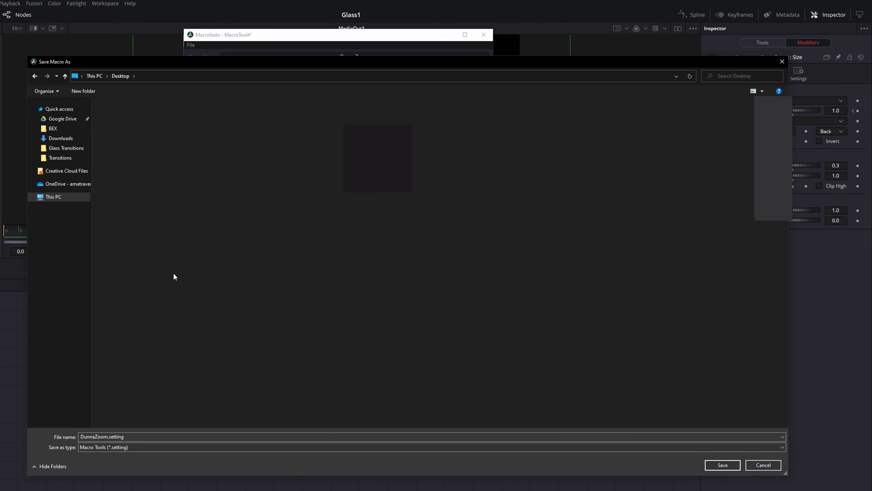
click(120, 437)
click(723, 465)
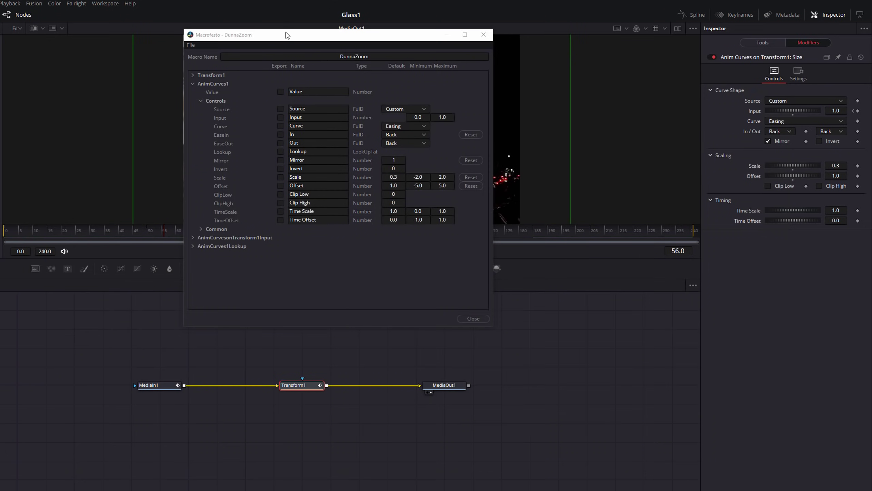
drag(288, 35, 253, 44)
click(442, 331)
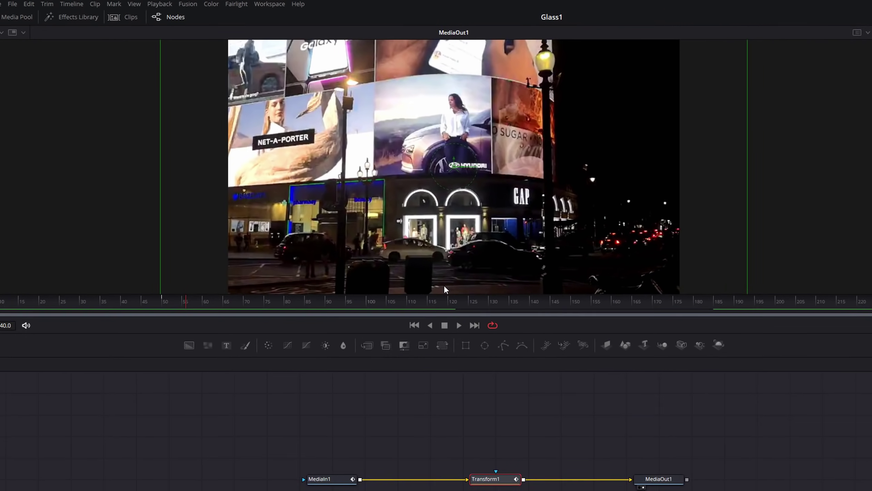
Step: Open the folder of the Edit Templates Effects category and paste DunnaZoom.setting into it
click(115, 18)
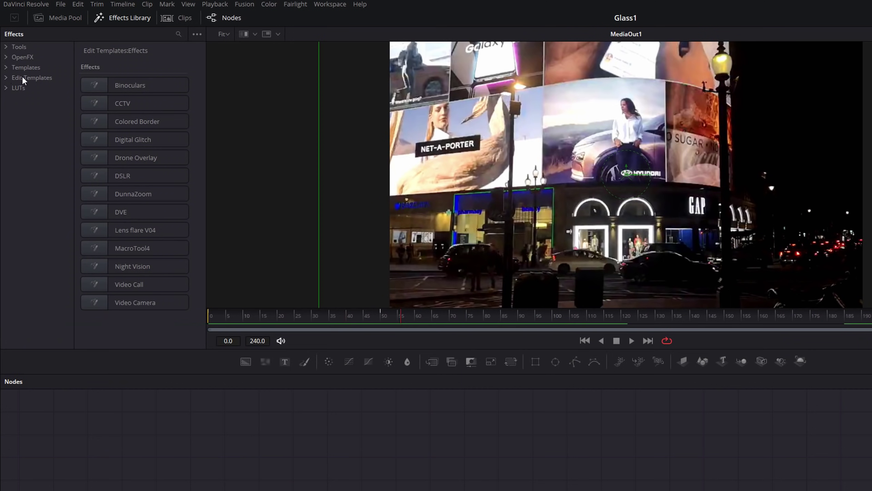
click(7, 78)
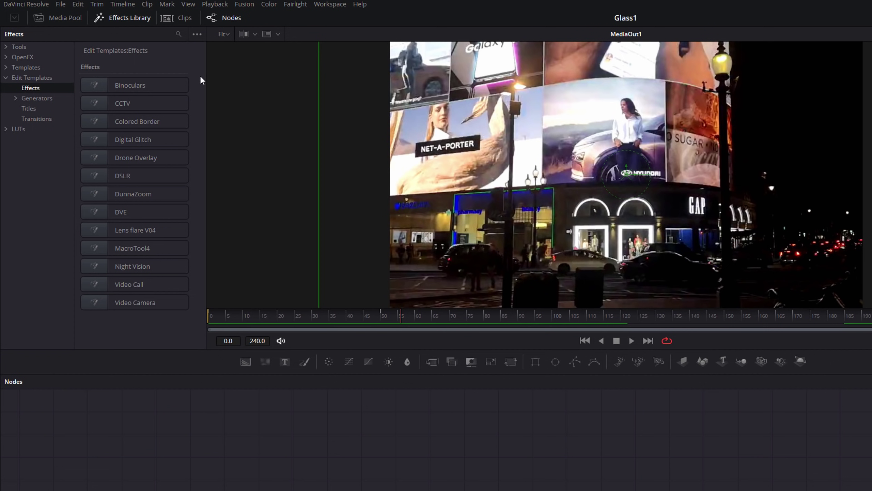
click(198, 34)
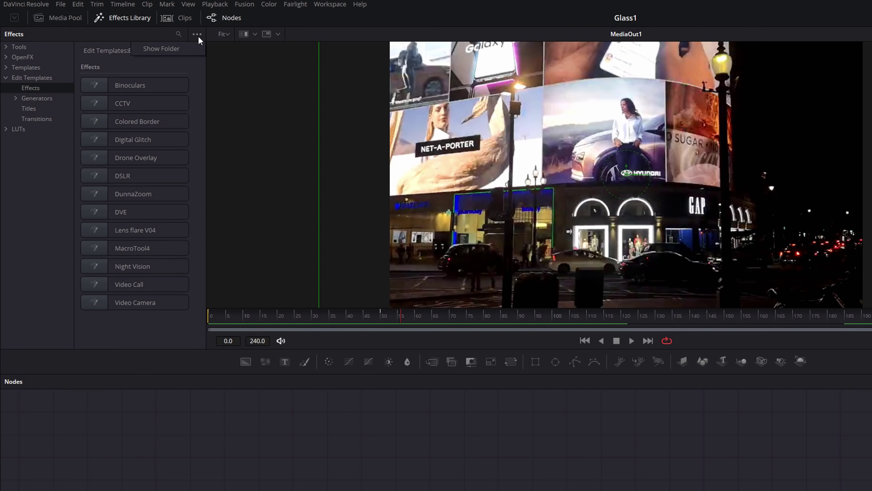
click(171, 48)
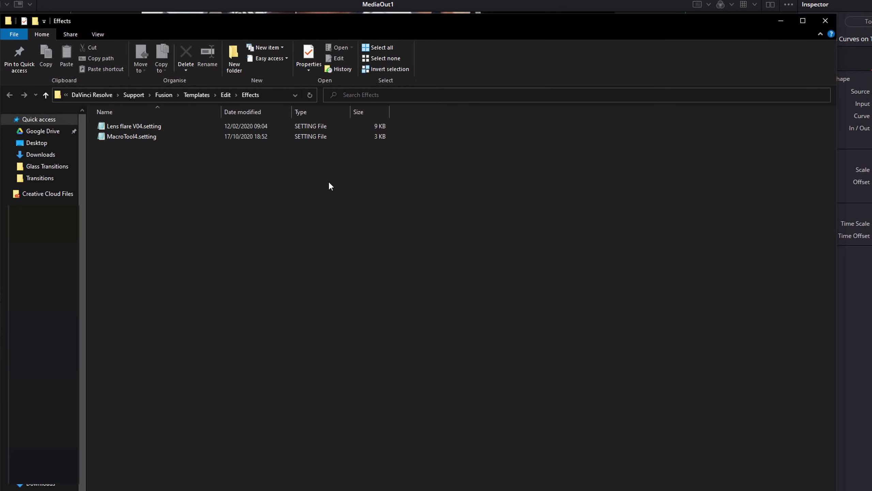
key(ctrl+v)
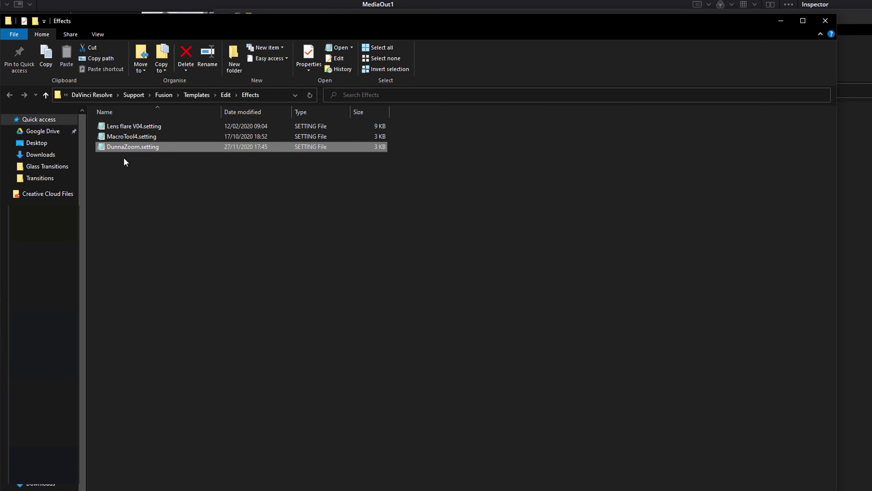
click(301, 274)
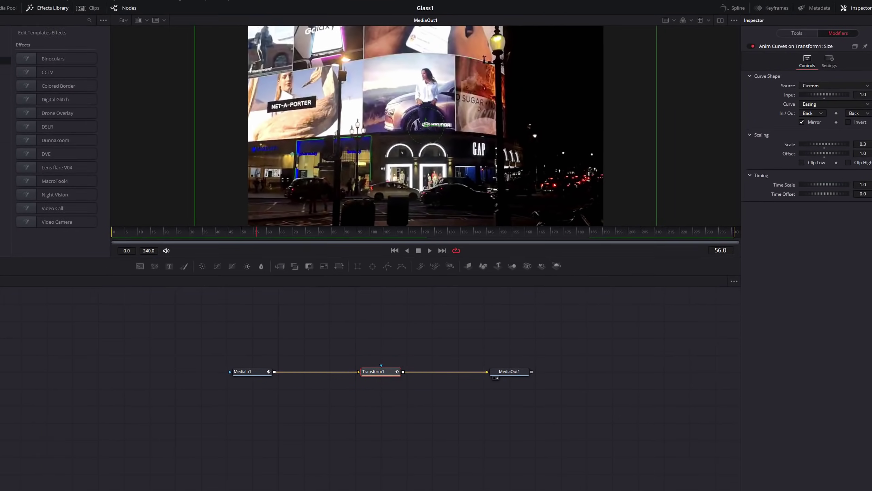
click(18, 3)
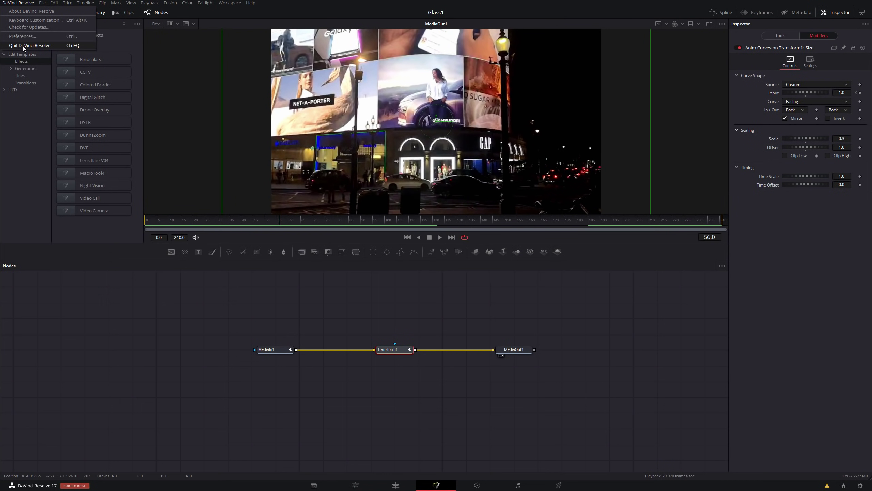
key(Escape)
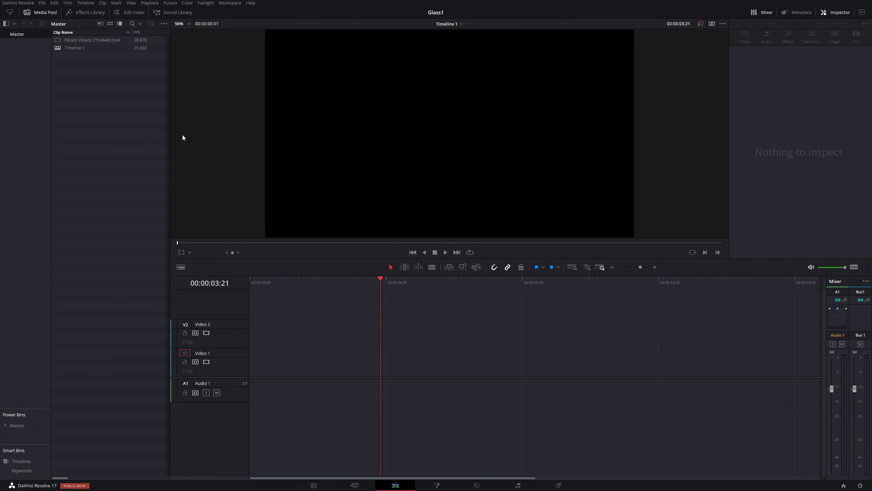
Step: Place Pexels Videos 2104648.mp4 at the start of the Video 1 track and apply the DunnaZoom effect to it
drag(97, 40, 272, 362)
click(278, 360)
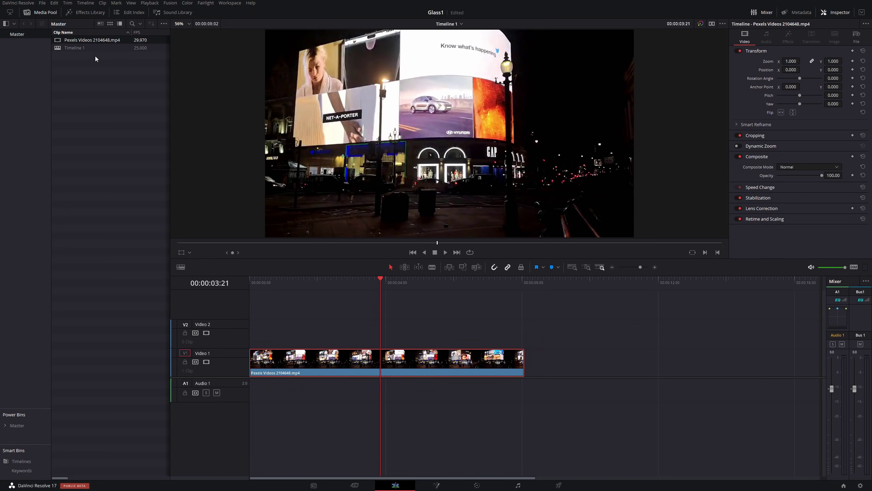
click(84, 12)
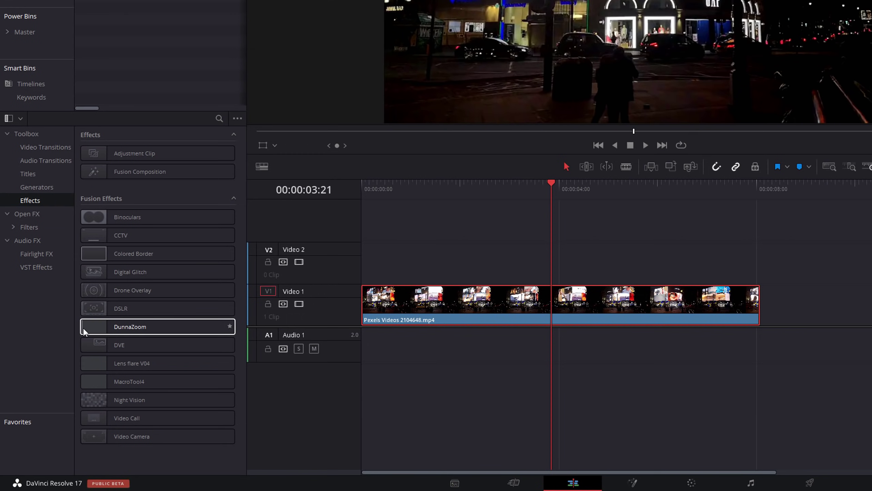
drag(84, 331, 457, 310)
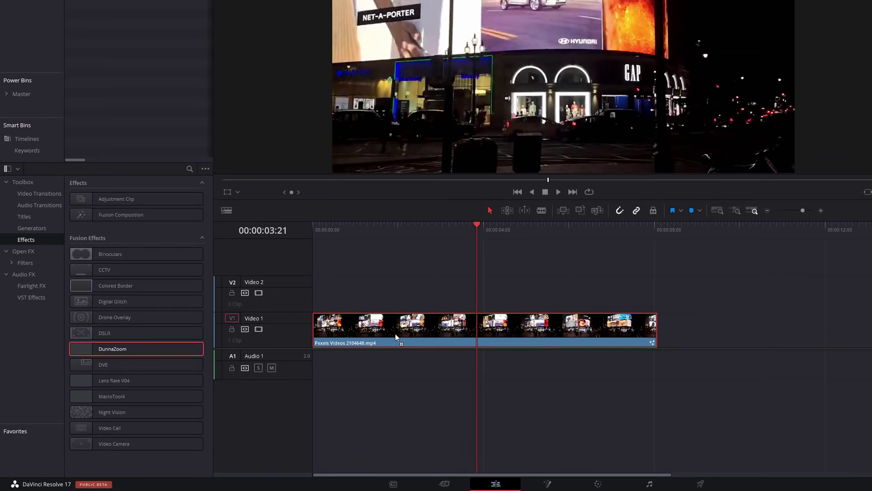
Step: Play the clip from the start of the timeline to review the DunnaZoom movement up to its end
key(Home)
key(space)
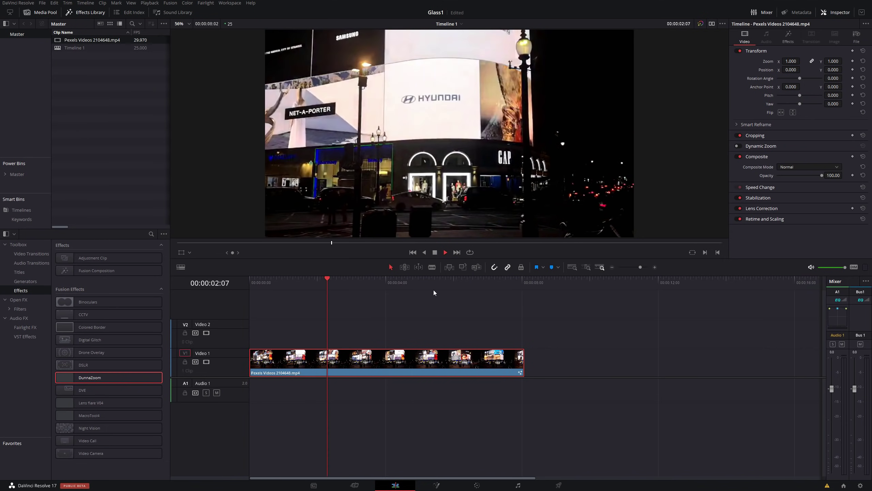
click(446, 289)
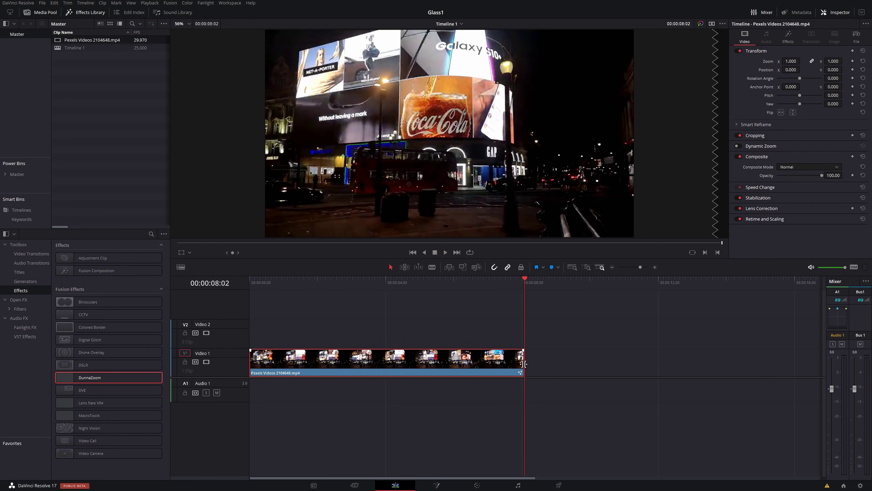
Step: Shorten the clip to about 3 seconds 17 frames by trimming its end, replay it from the start and save the project
drag(525, 364, 374, 362)
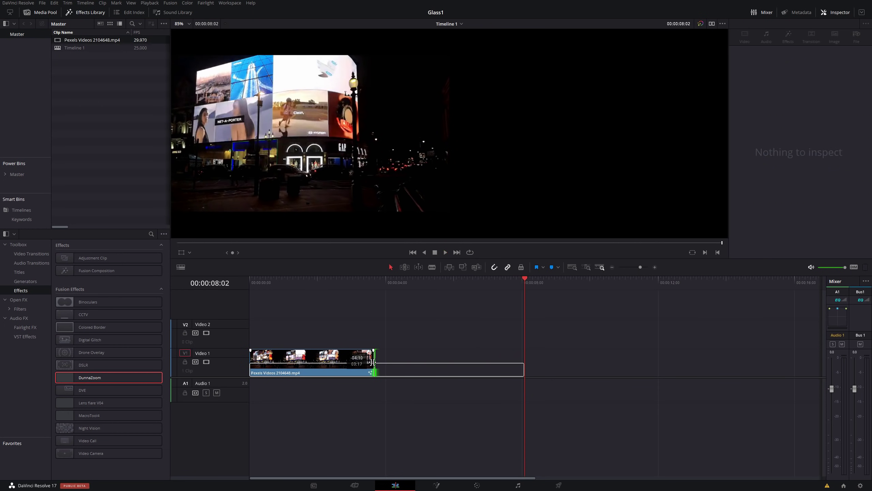
click(257, 283)
key(Home)
key(space)
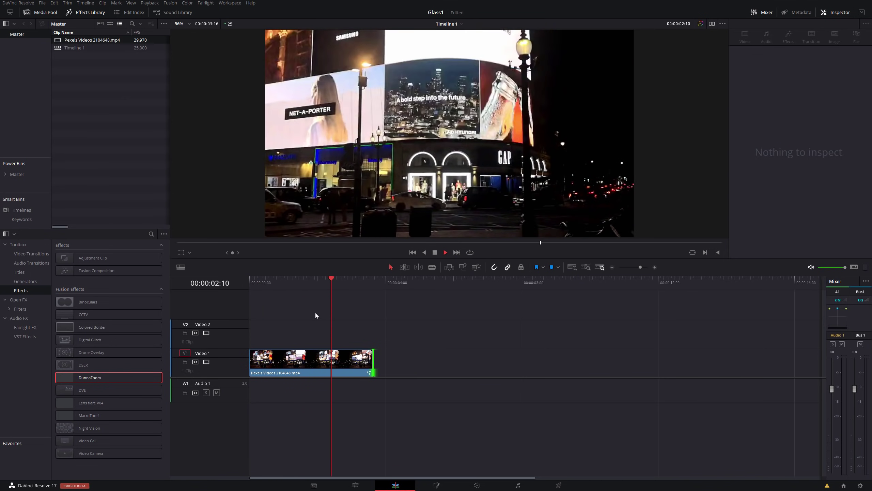
key(ctrl+s)
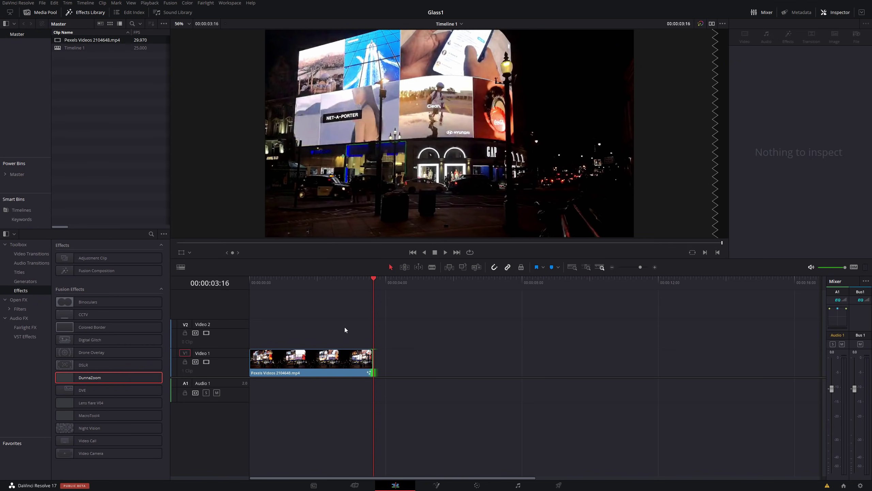
Step: Show the clip's DunnaZoom effect controls and enable the Fusion Overlay in the viewer
click(274, 363)
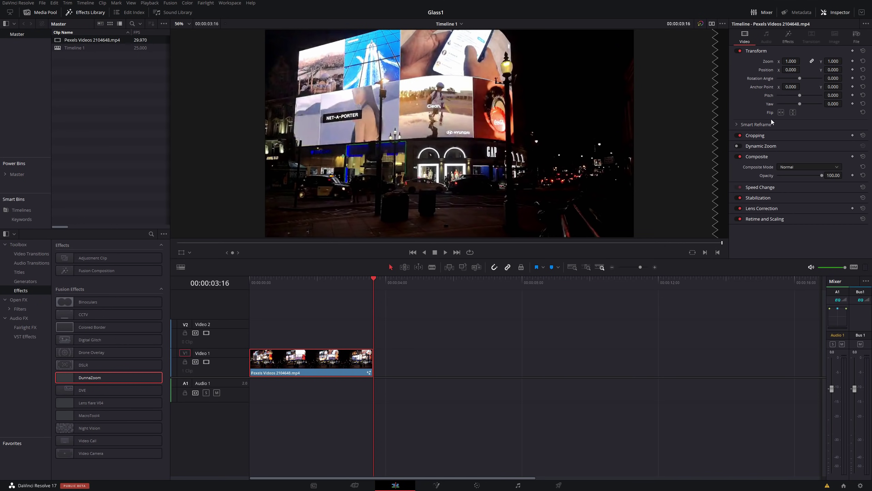
click(789, 37)
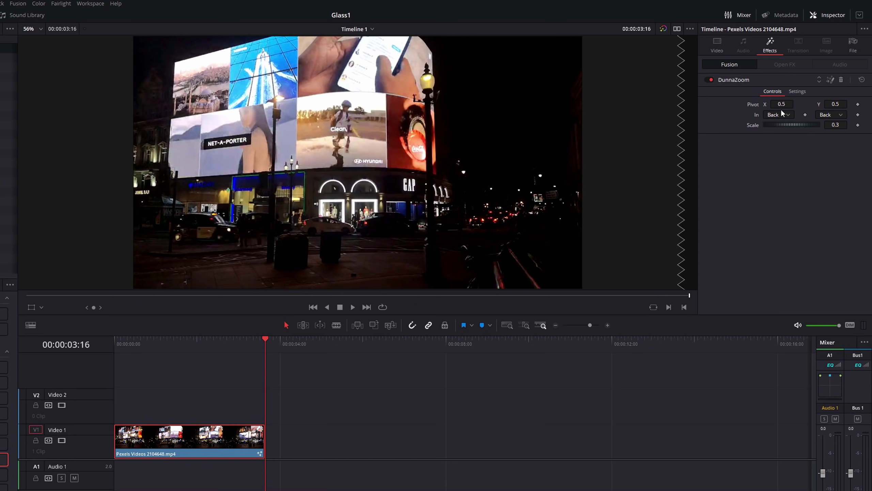
click(41, 307)
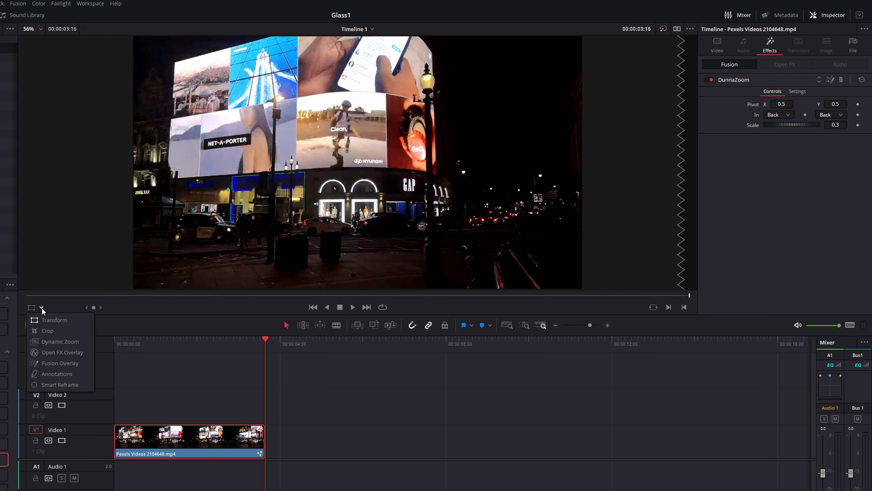
click(47, 364)
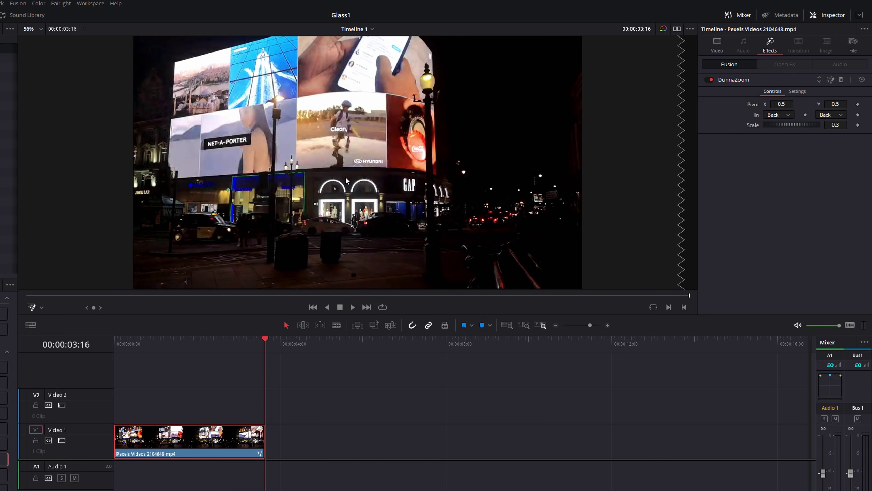
Step: Move the zoom pivot onto the upper-left billboard at about X 0.137, Y 0.843 and replay the zoom
drag(358, 162, 180, 71)
drag(166, 345, 94, 346)
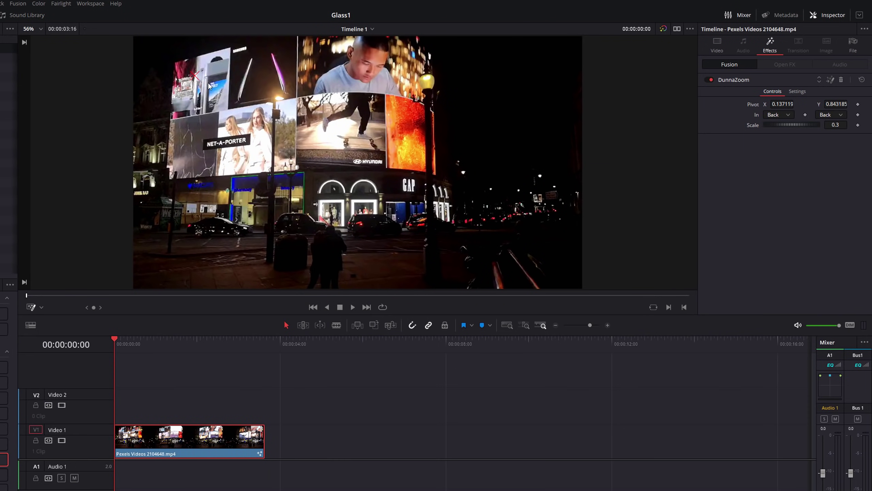
key(space)
key(space)
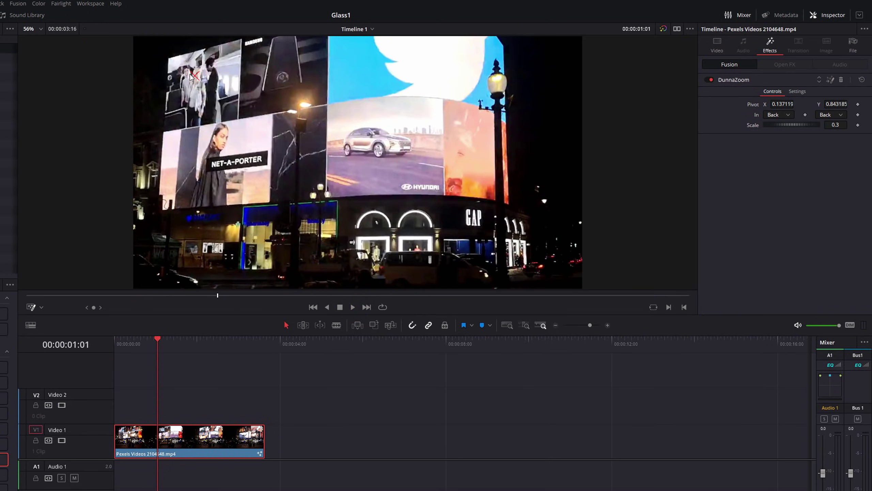
drag(159, 341, 92, 345)
key(space)
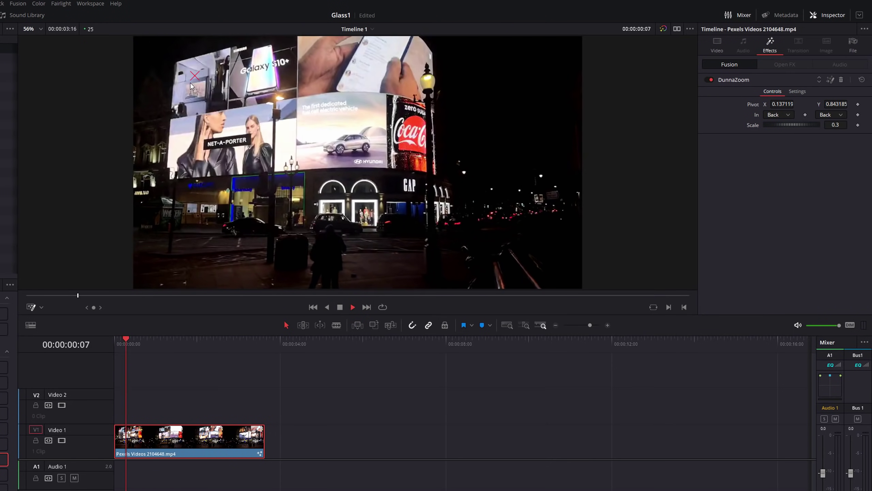
key(space)
Step: Move the zoom pivot onto the Hyundai billboard at about X 0.442, Y 0.641 and replay the clip from the start
drag(181, 98, 332, 127)
drag(334, 130, 332, 128)
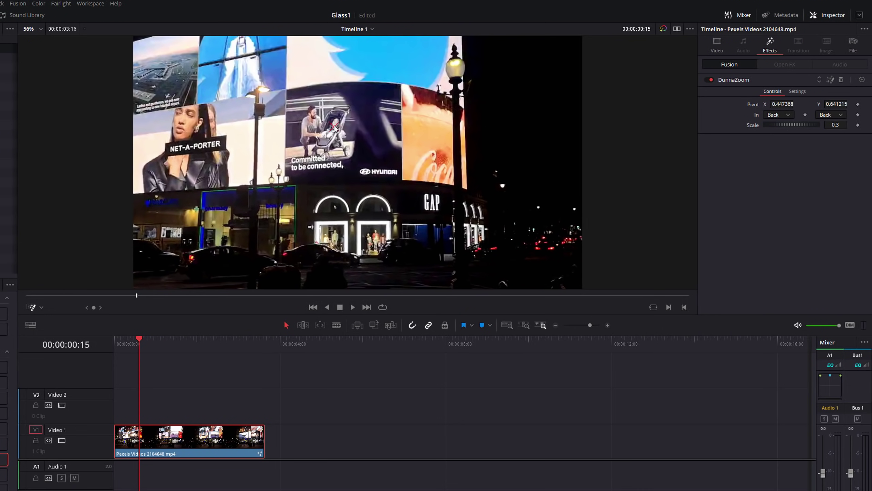
click(116, 341)
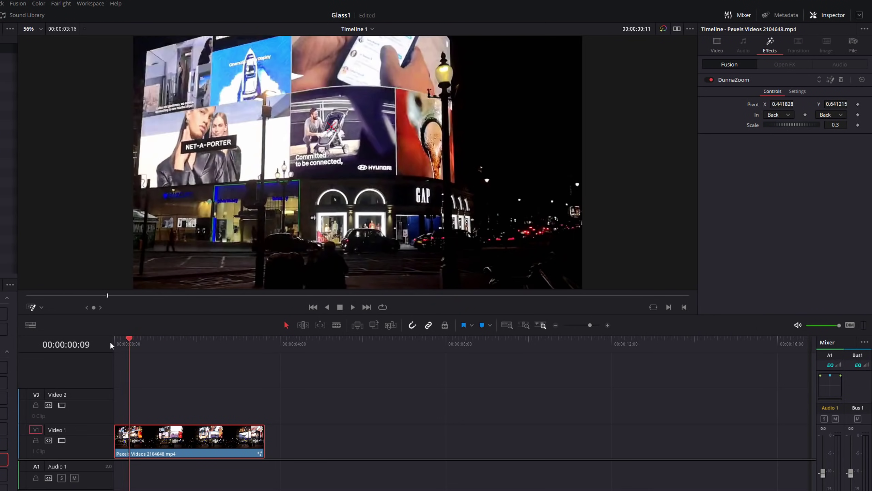
key(space)
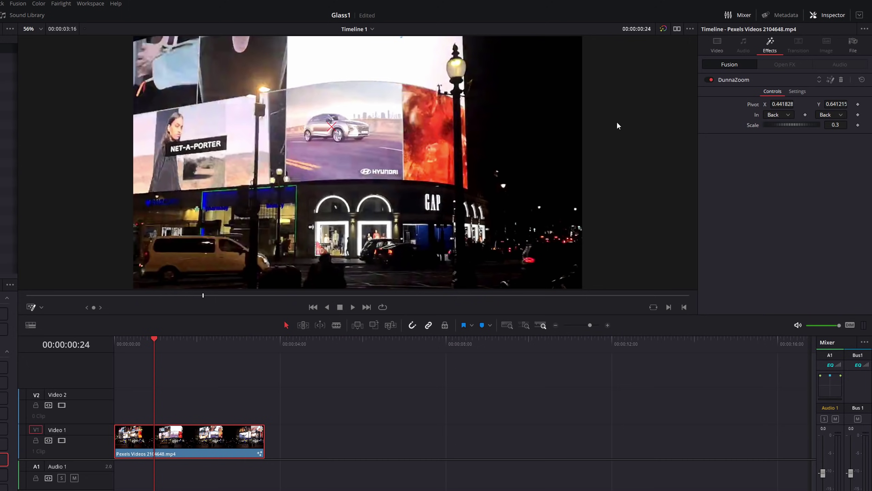
key(space)
Step: Set DunnaZoom's In and Out easing to Quad and its Scale to 1.083, replaying the clip from the start
click(787, 115)
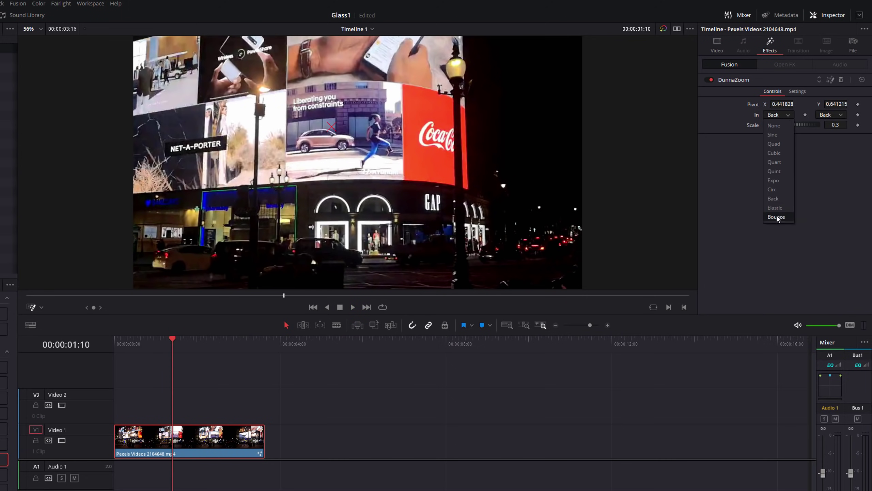
click(773, 145)
click(830, 116)
click(828, 145)
drag(156, 335, 103, 343)
key(space)
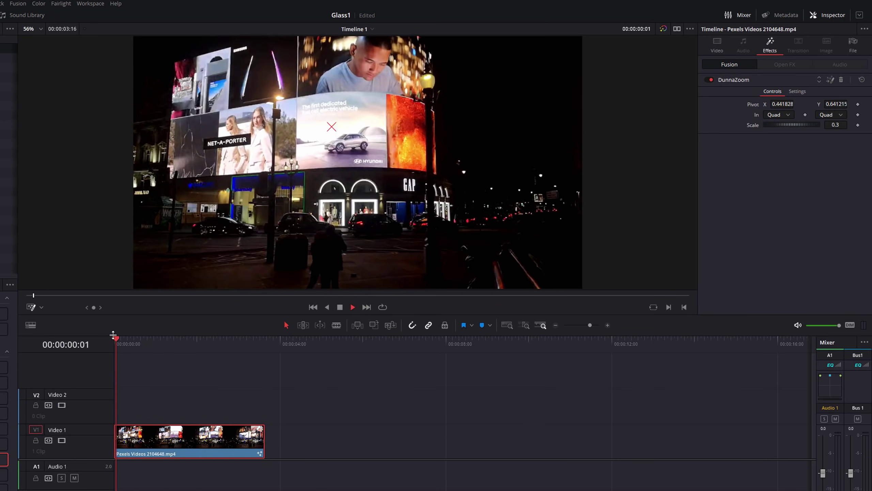
key(space)
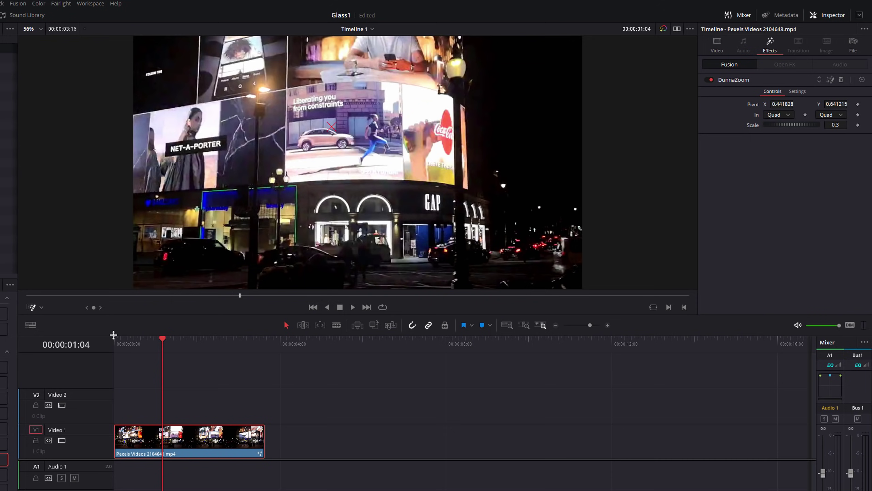
click(117, 344)
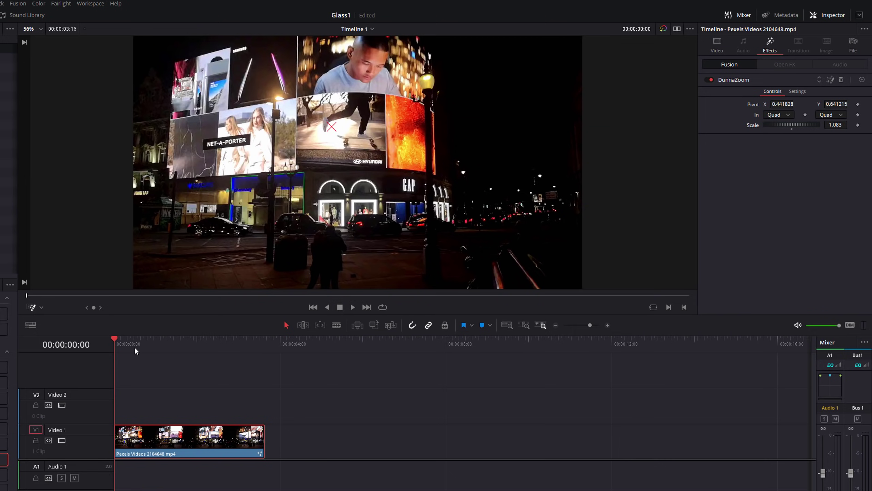
key(space)
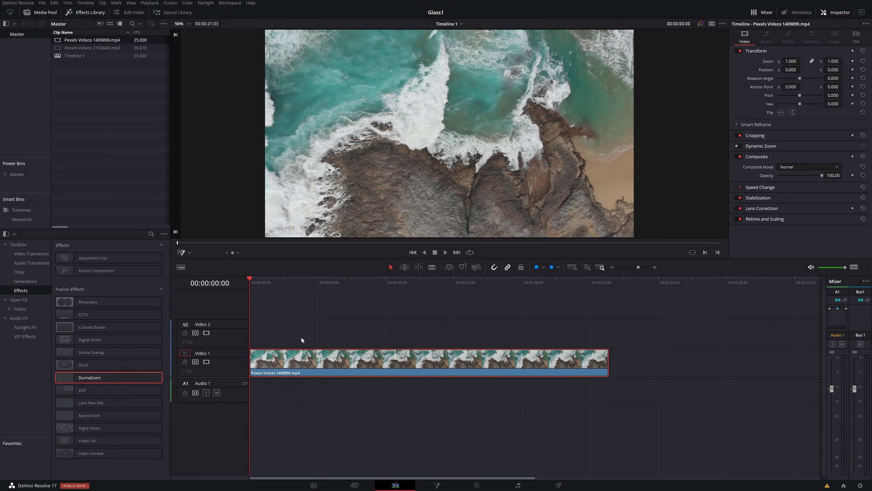
Step: Try DunnaZoom on the Pexels Videos 1409899.mp4 clip and play both the beginning and the end of the clip
key(space)
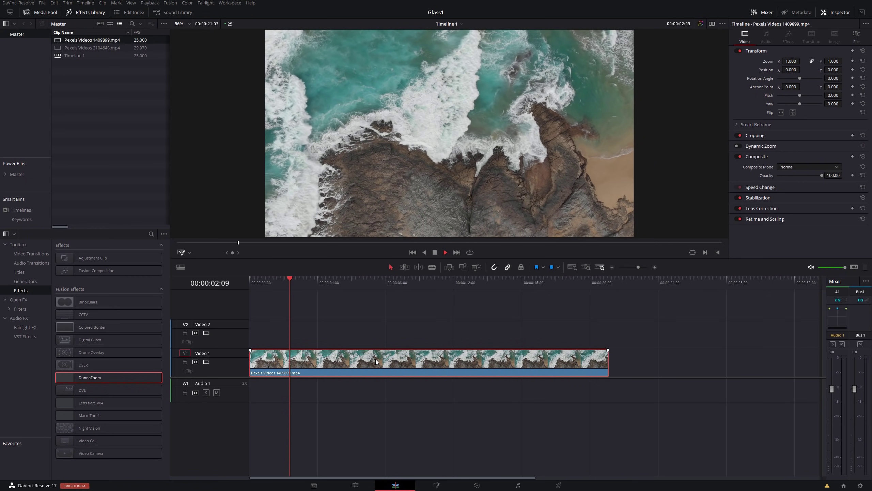
key(space)
drag(84, 383, 405, 366)
key(space)
key(Home)
key(space)
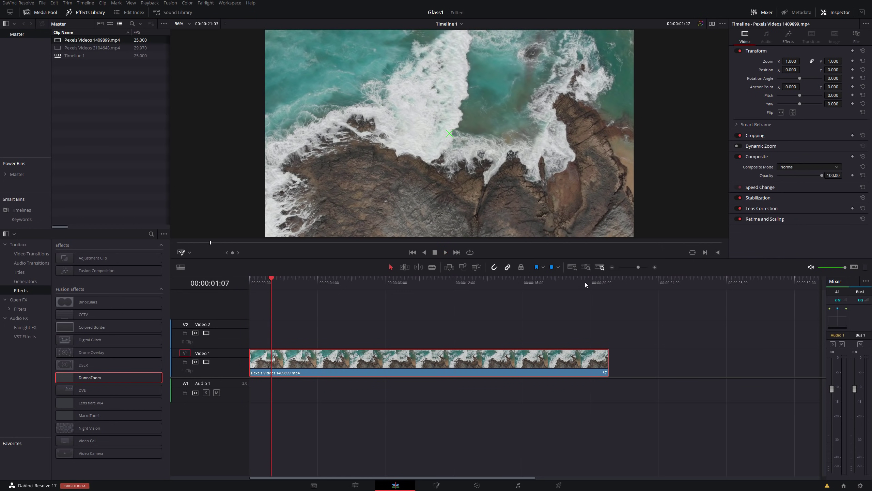
click(584, 282)
key(space)
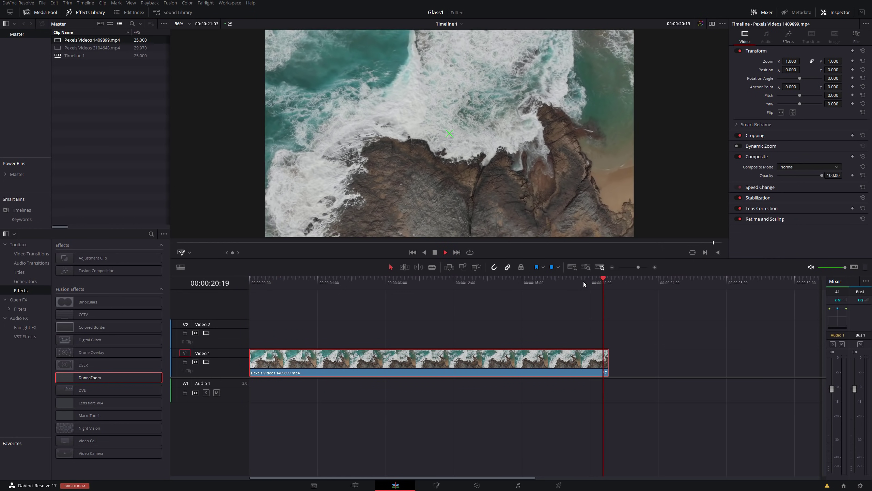
Step: Split the Pexels Videos 1409899.mp4 clip at 00:00:08:11 and delete the first part, leaving a gap before the rest
click(394, 282)
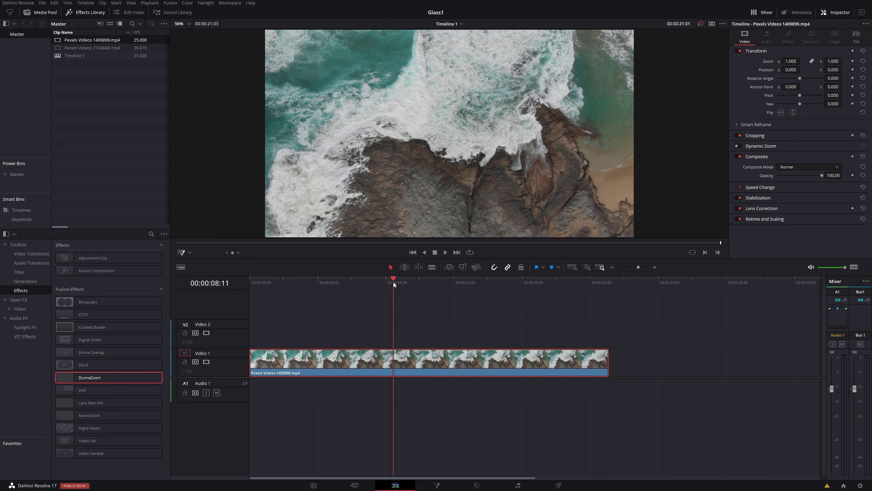
key(ctrl+b)
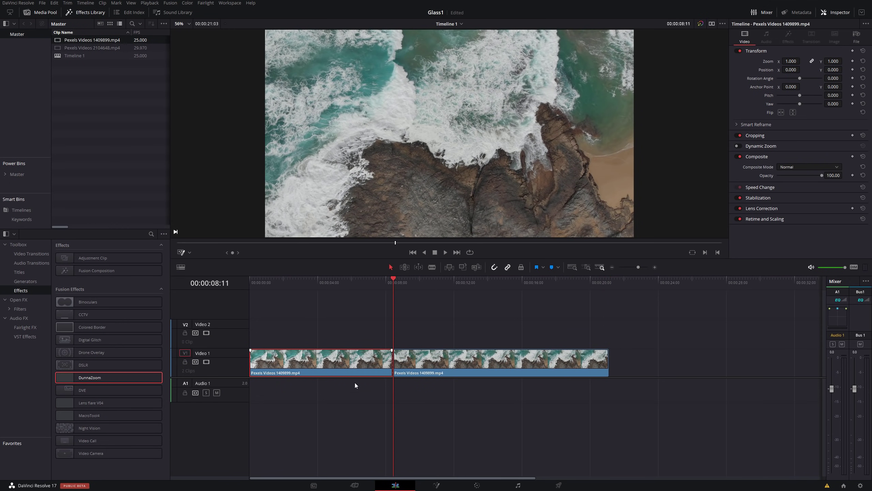
key(Delete)
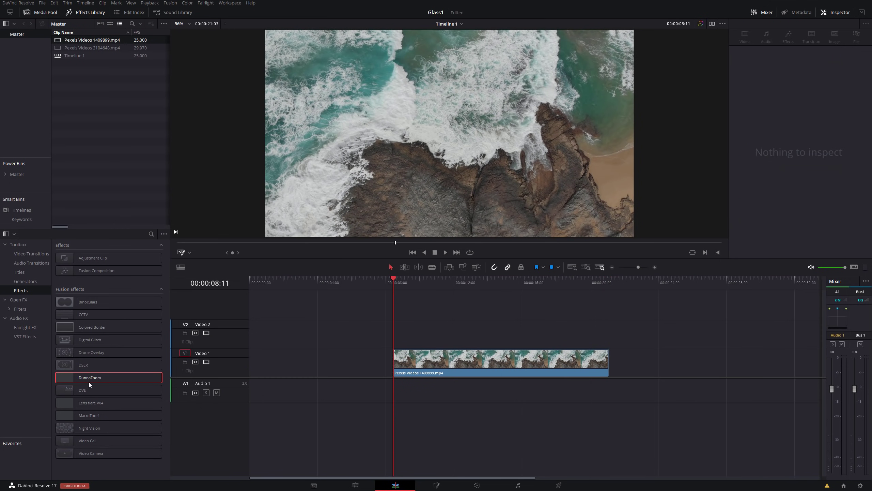
Step: Try DunnaZoom on the remaining clip part, play it, and undo the effect
drag(79, 378, 442, 363)
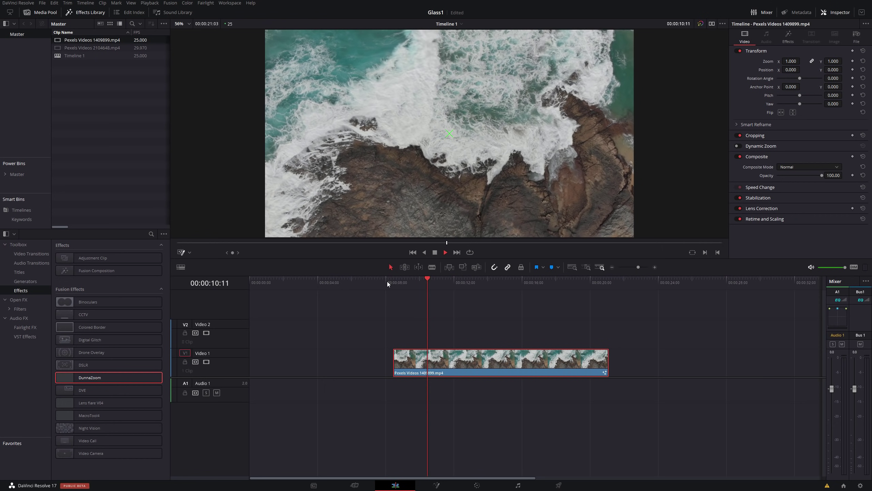
key(space)
key(ctrl+z)
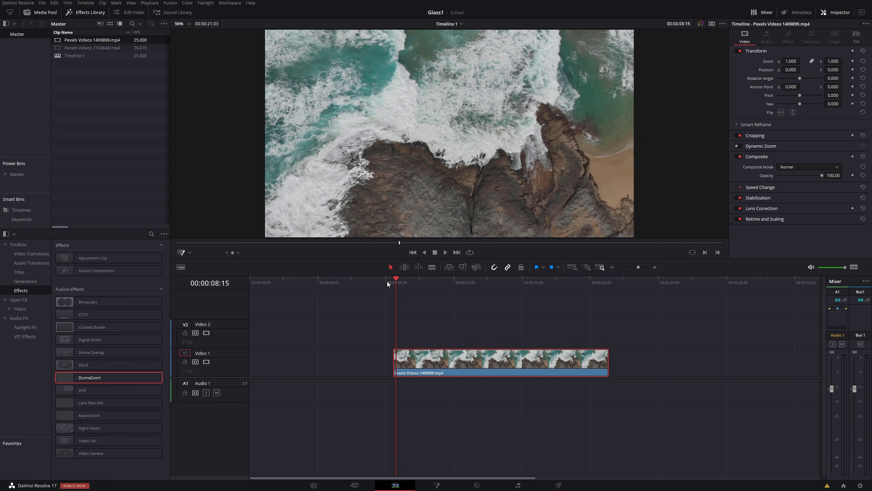
Step: Turn the remaining clip part into a new compound clip, keeping the default name and start timecode
drag(90, 379, 428, 360)
right_click(429, 359)
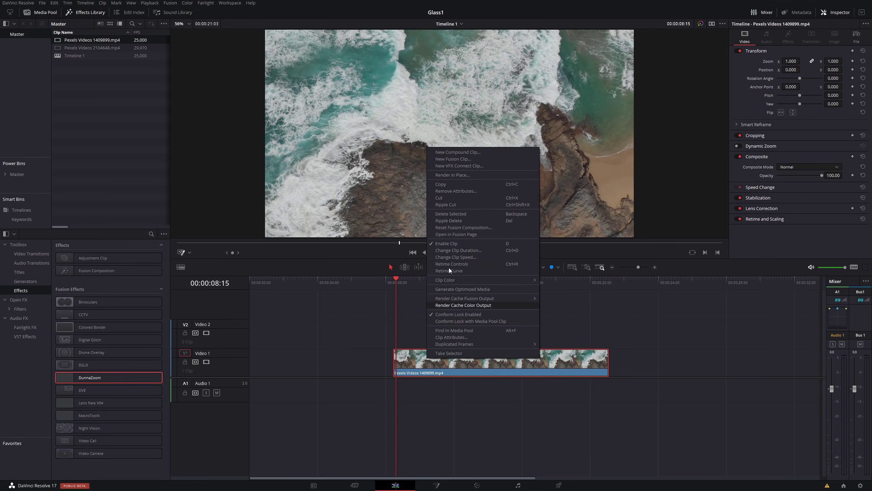
click(461, 153)
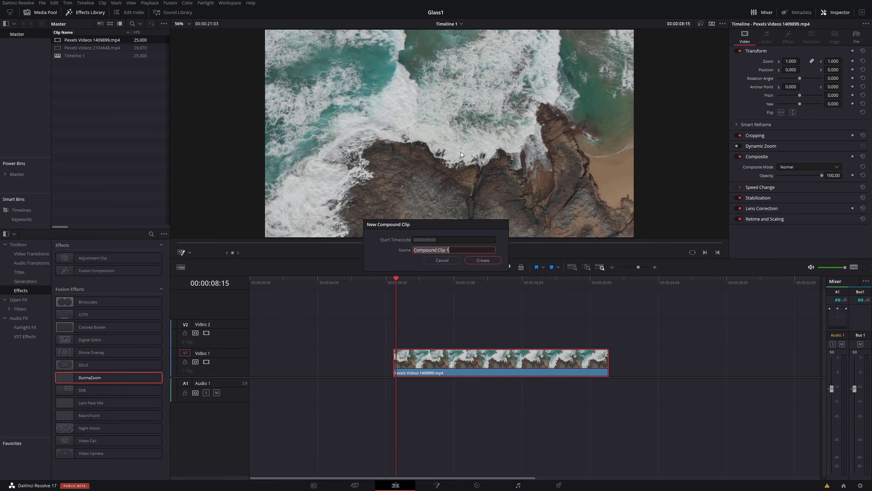
click(483, 260)
Step: Apply DunnaZoom to the compound clip and play both its beginning and its end to check the zoom
mouse_move(88, 377)
mouse_down()
mouse_move(86, 369)
mouse_move(228, 383)
mouse_move(436, 363)
mouse_up()
click(393, 281)
key(space)
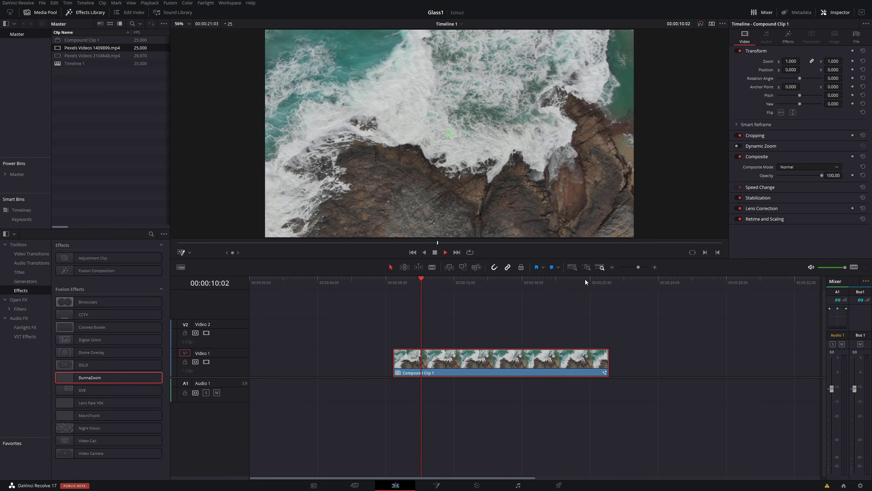
click(585, 280)
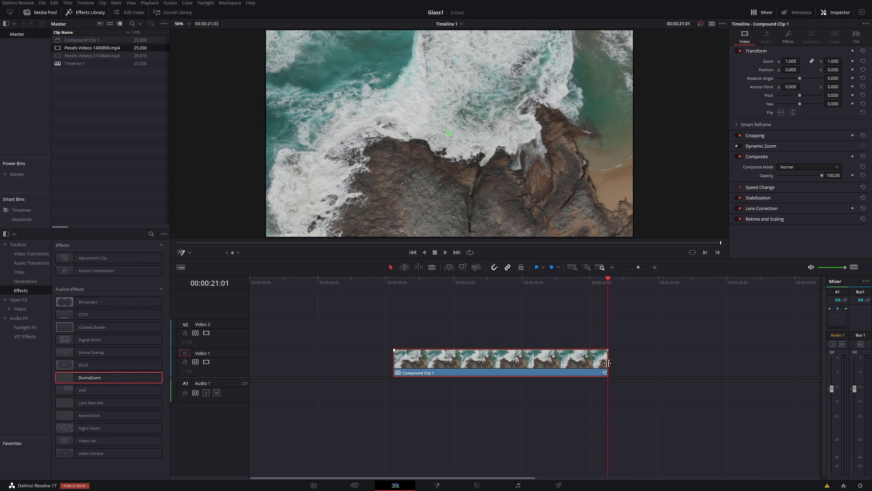
Step: Trim the compound clip's end to 00:00:14:20, then move the clip earlier so it ends at 00:00:08:24, replaying it after each change
drag(608, 362, 500, 363)
click(394, 285)
key(space)
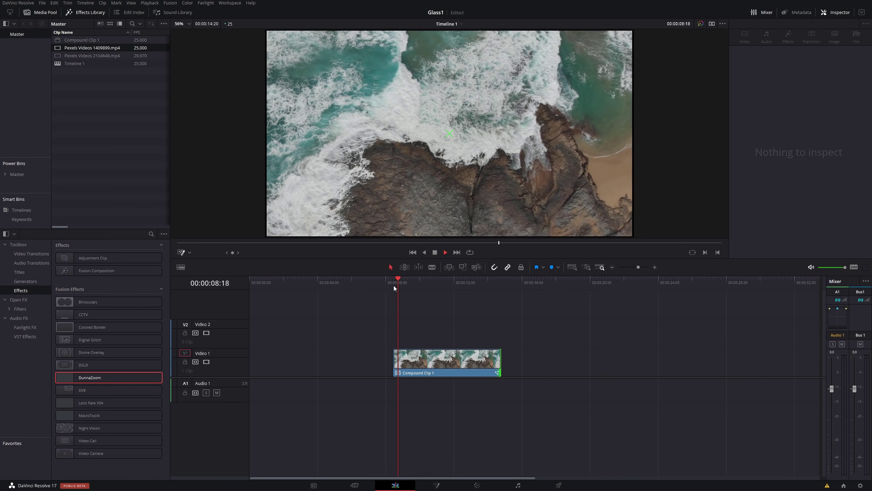
drag(452, 370, 352, 369)
click(308, 282)
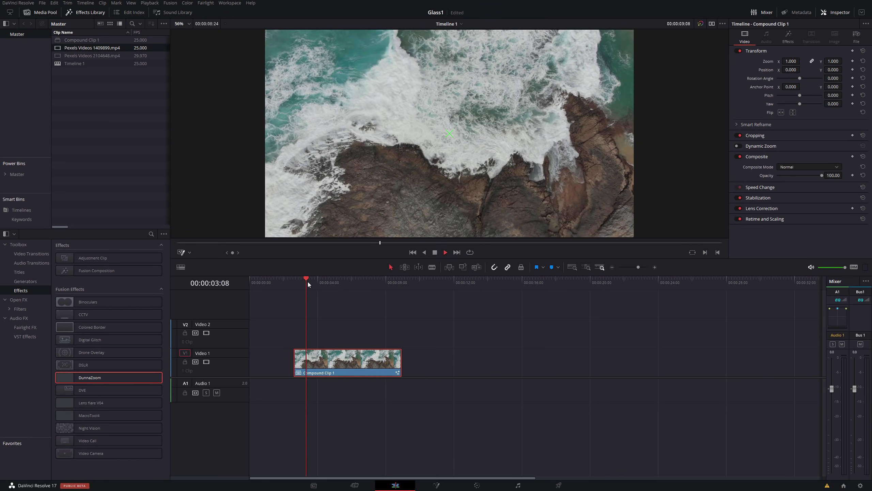